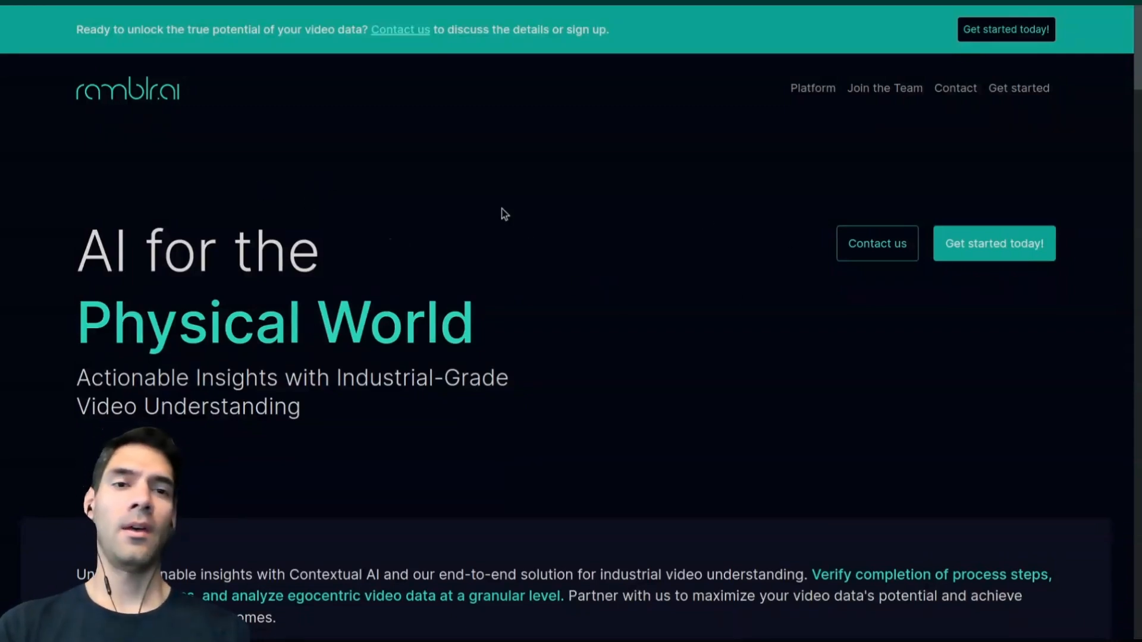
Open the Demo Project and start an automated annotation of the unannotated lab video showing a test tube on a mixer.
left_click(1023, 36)
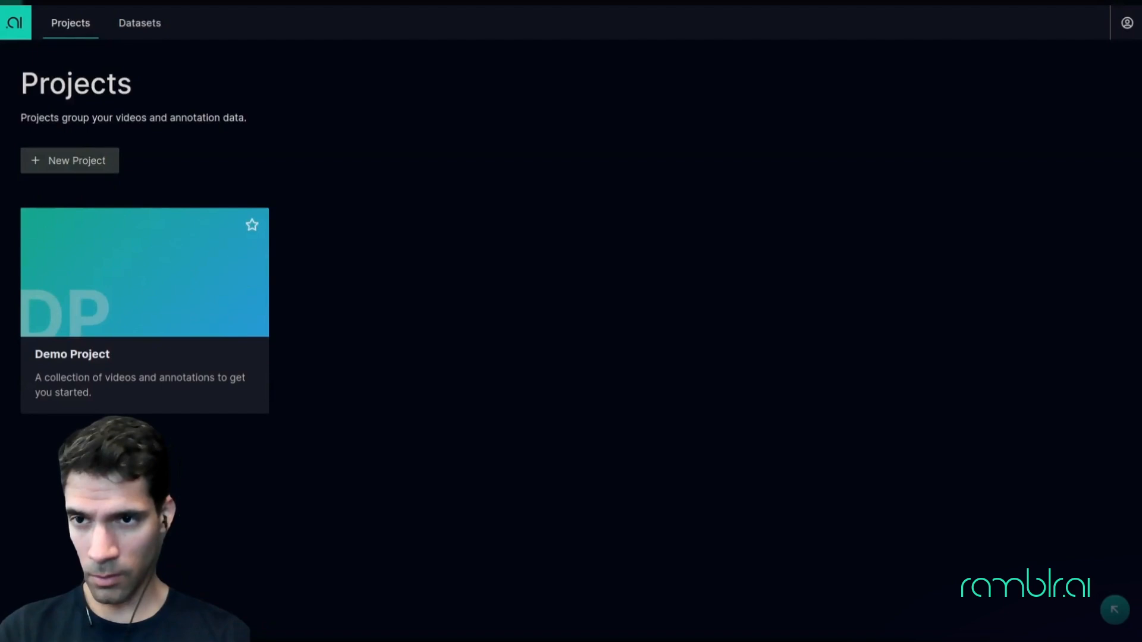
left_click(173, 295)
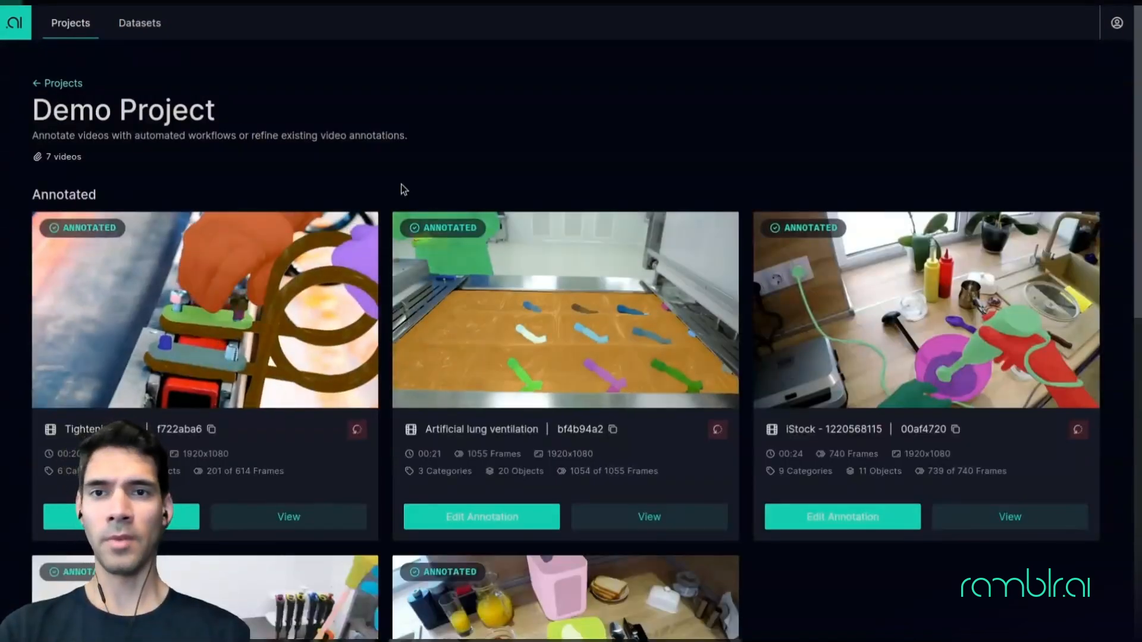
scroll(392, 190, "down", 10)
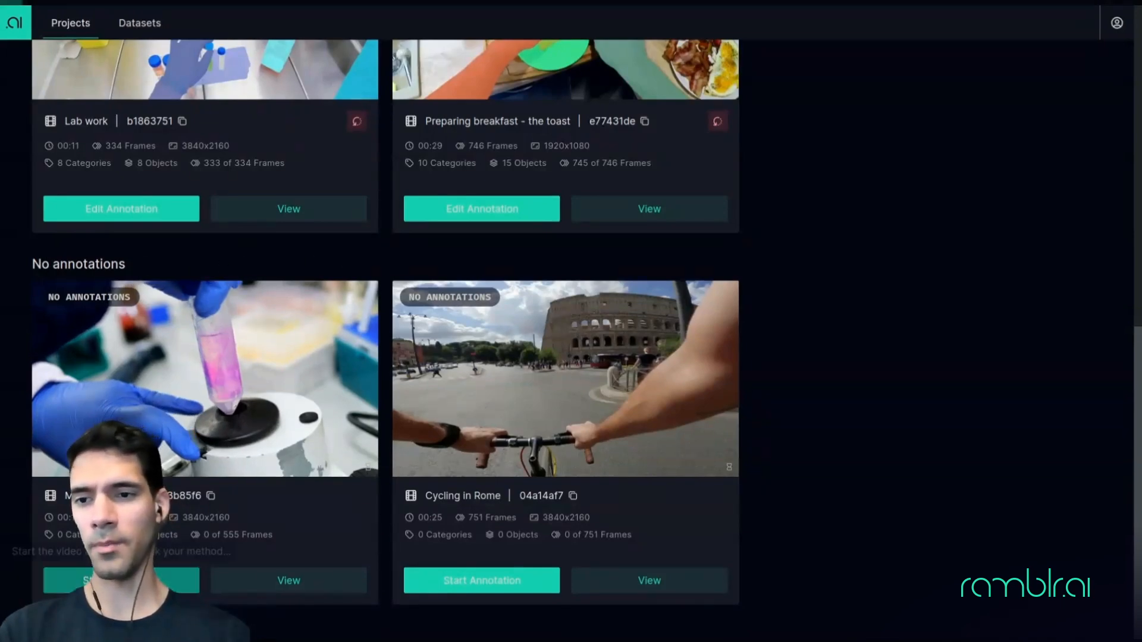
left_click(121, 581)
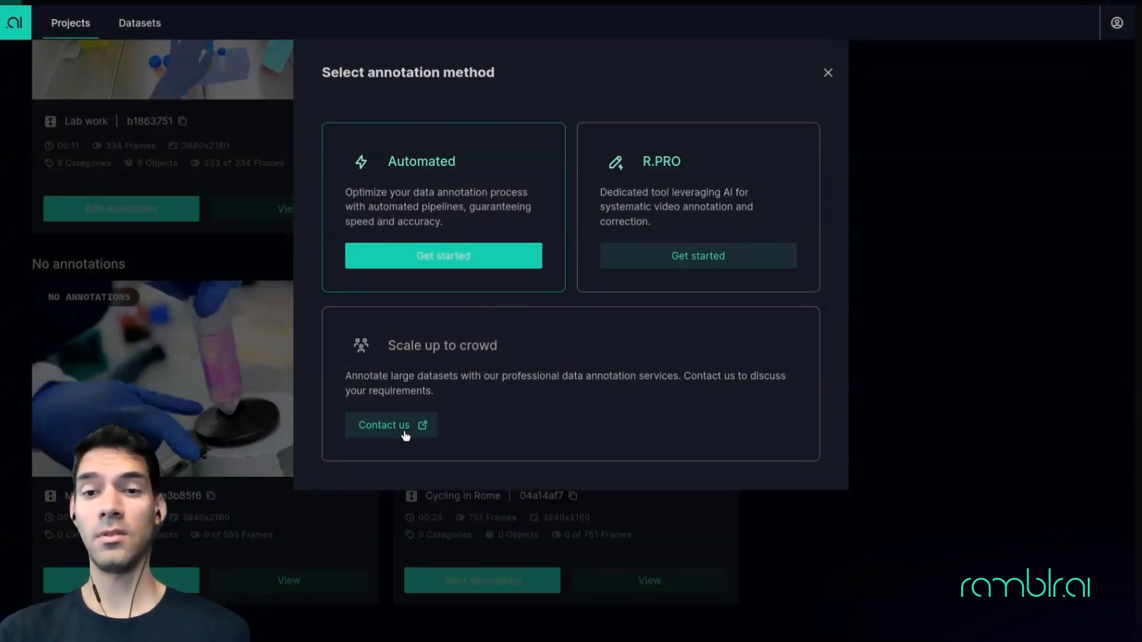
left_click(444, 256)
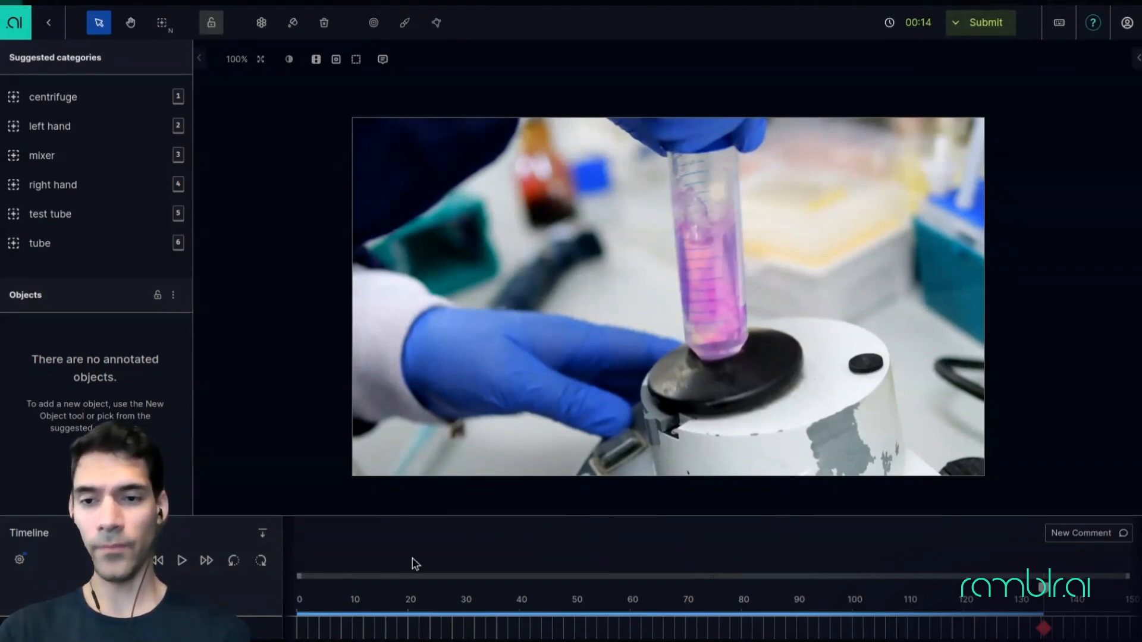
Preview the video around frames 9 and 20, play it briefly, and return to the mask annotation task at frame 134.
left_click(349, 622)
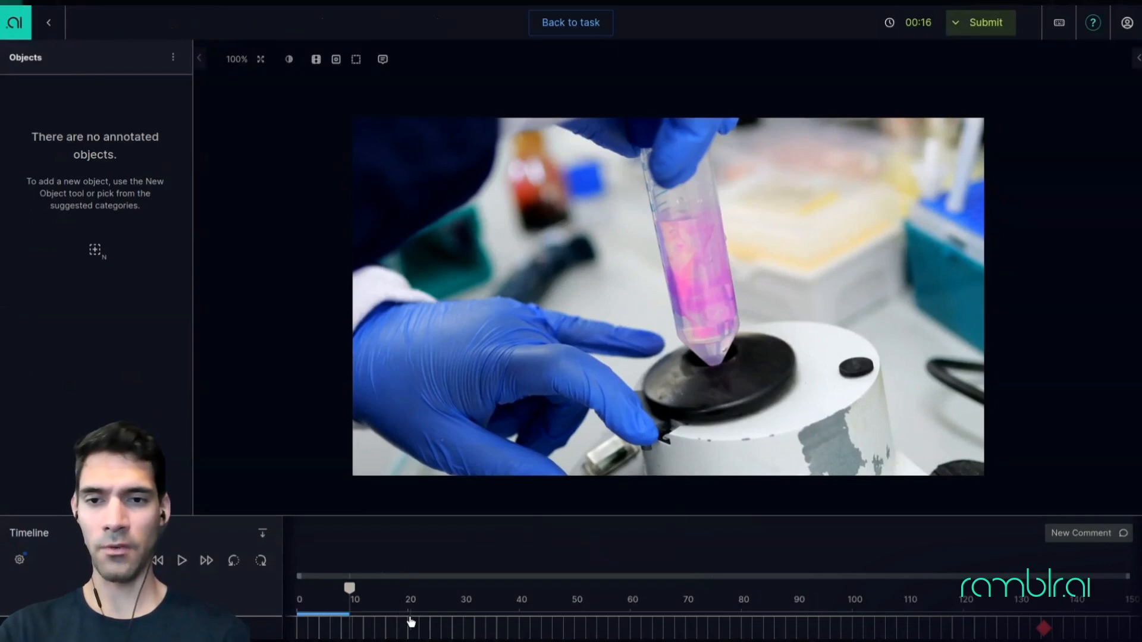
left_click(409, 621)
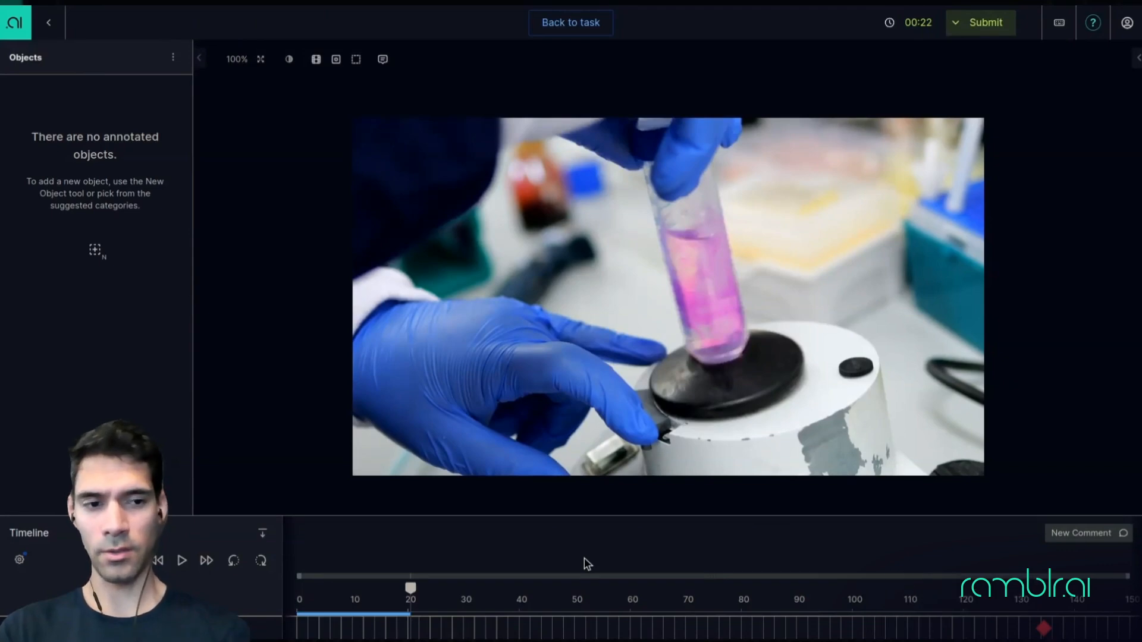
left_click(183, 561)
left_click(182, 561)
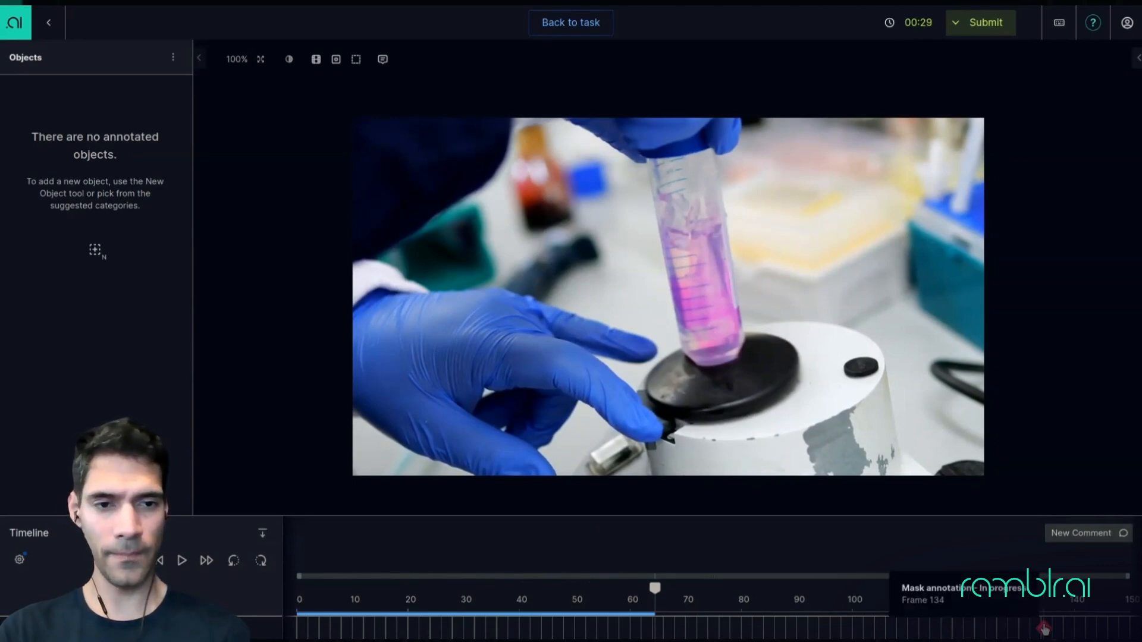
left_click(1044, 627)
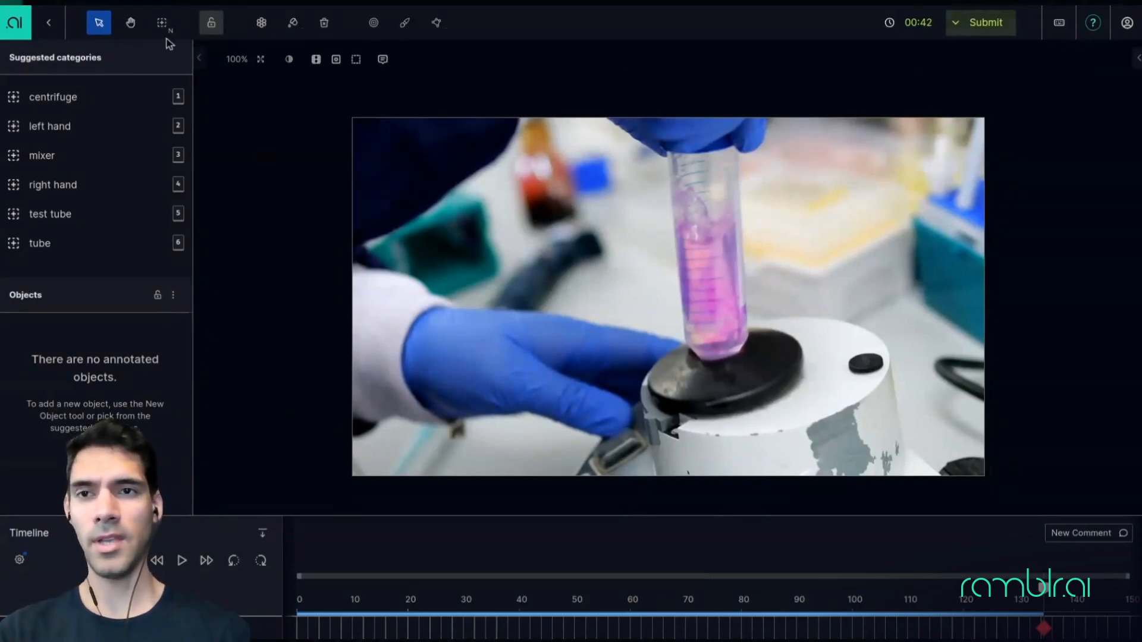
Create a new object and mask the gloved hand with its light sleeve using AI Selection, excluding the dark upper sleeve.
key("n")
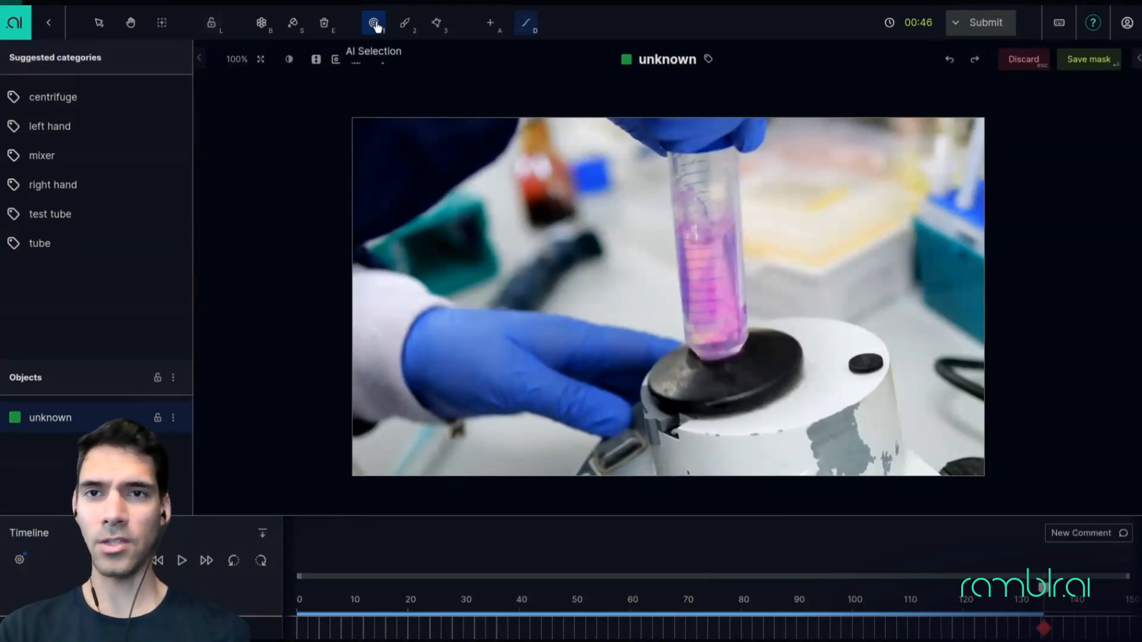
left_click(582, 295)
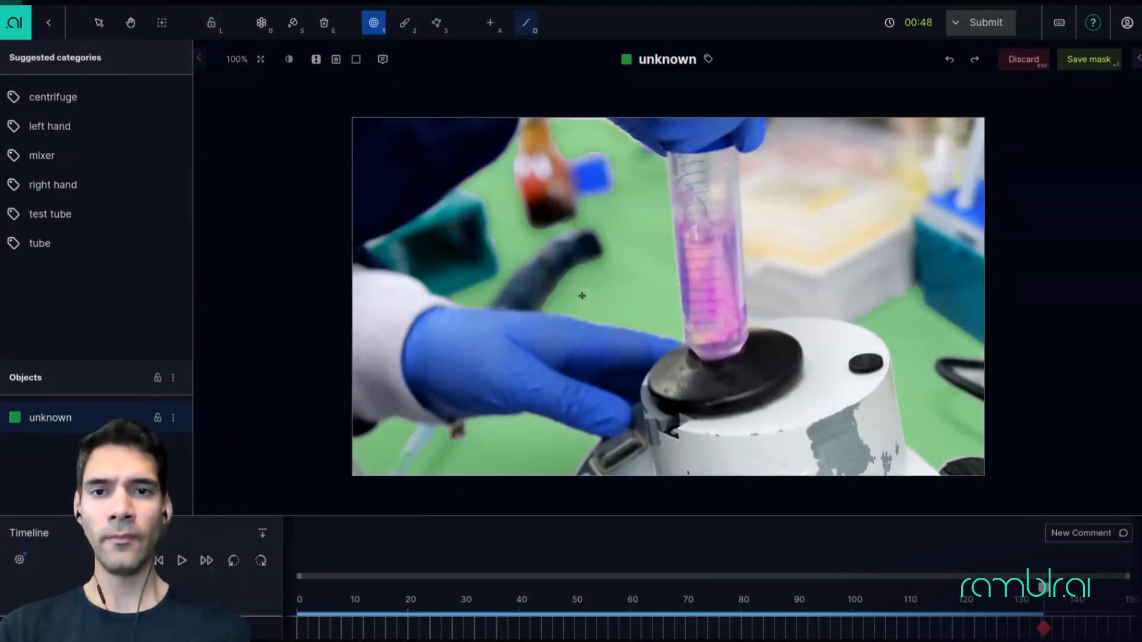
left_click(567, 315)
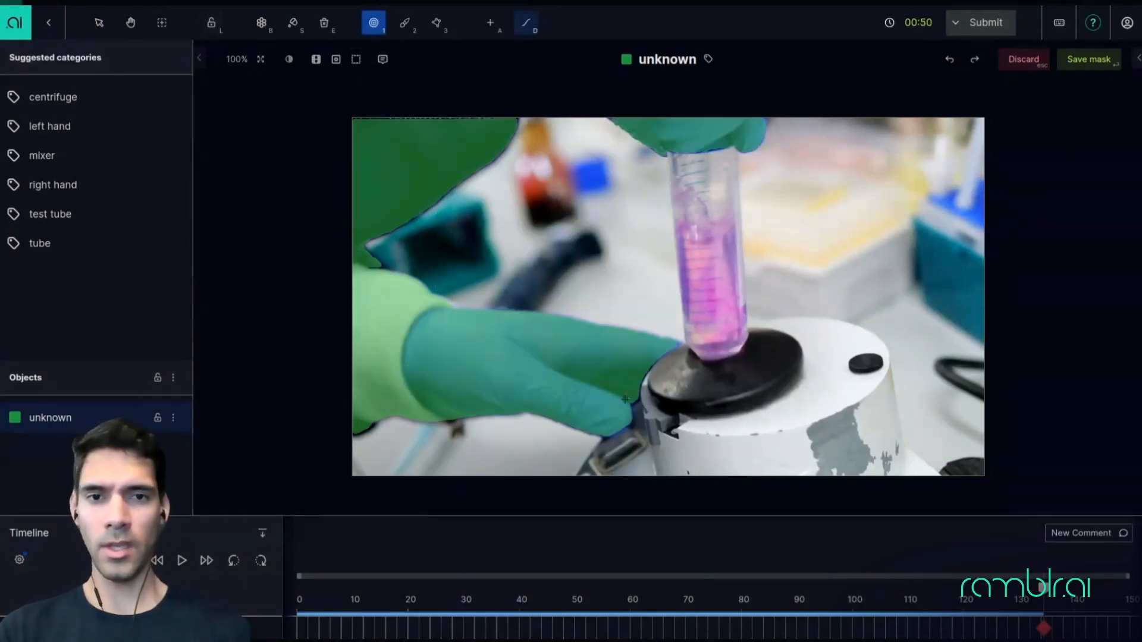
left_click(742, 426)
left_click(706, 388)
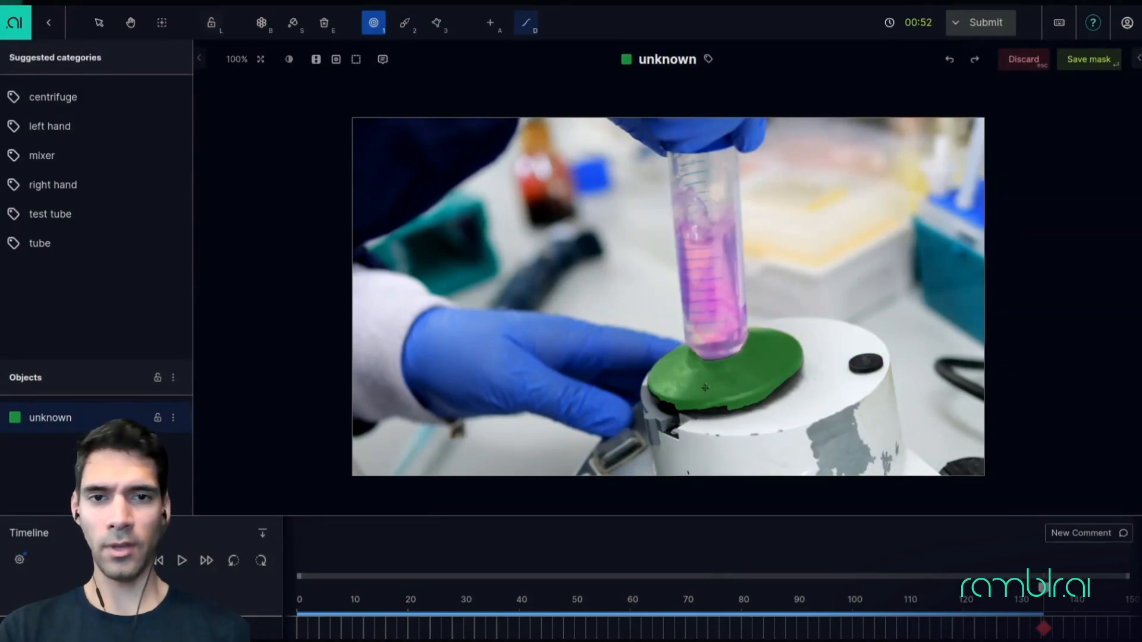
left_click(544, 394)
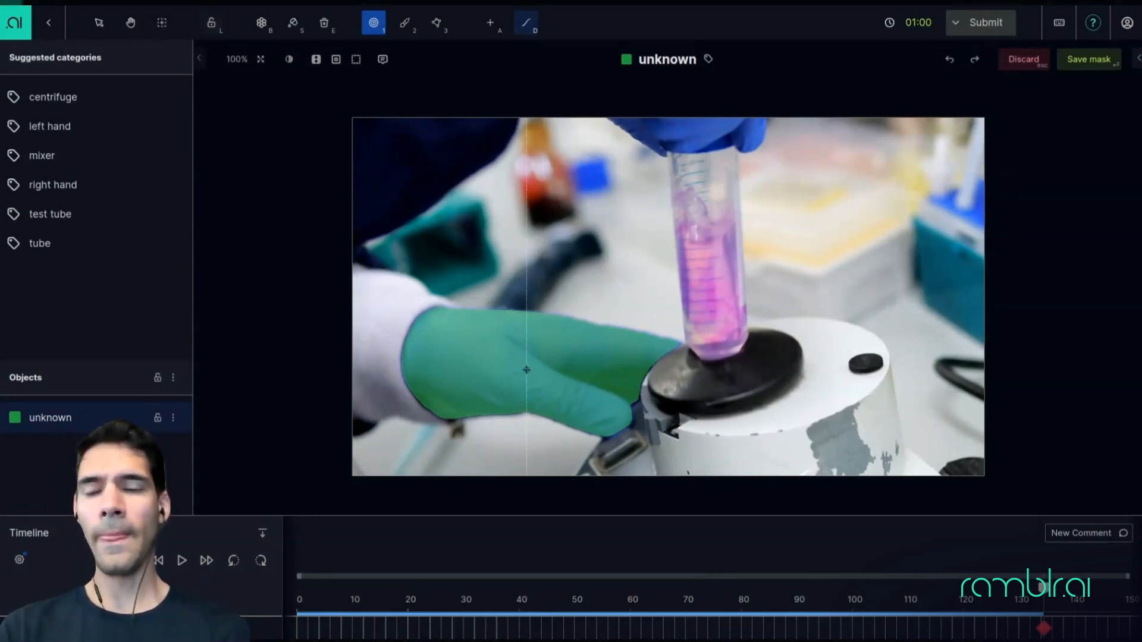
left_click(375, 354)
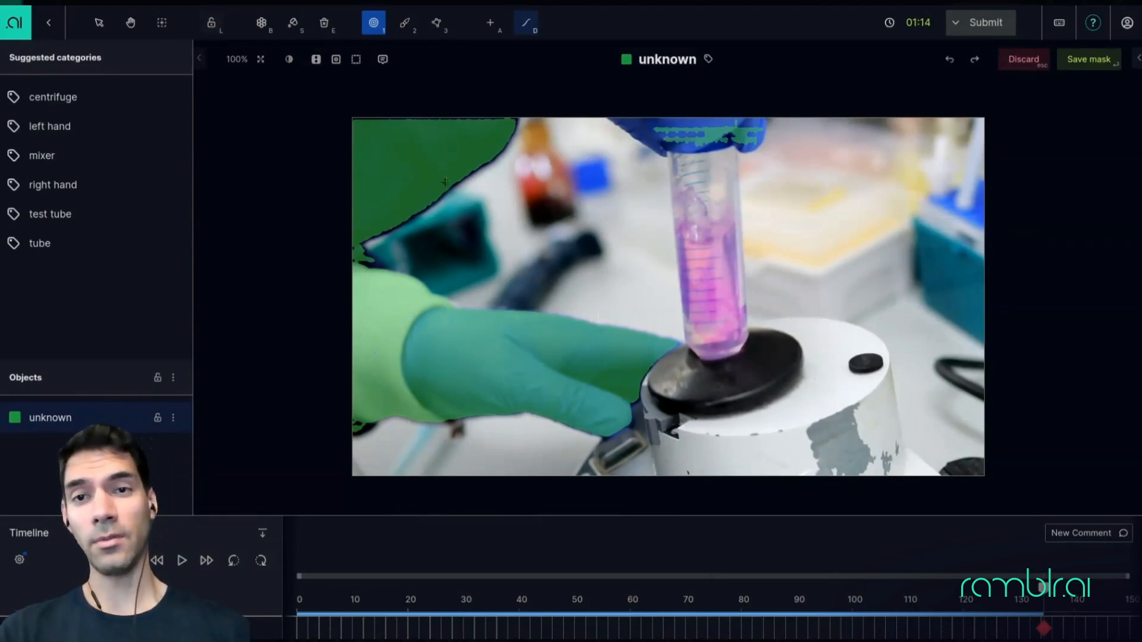
left_click(405, 164)
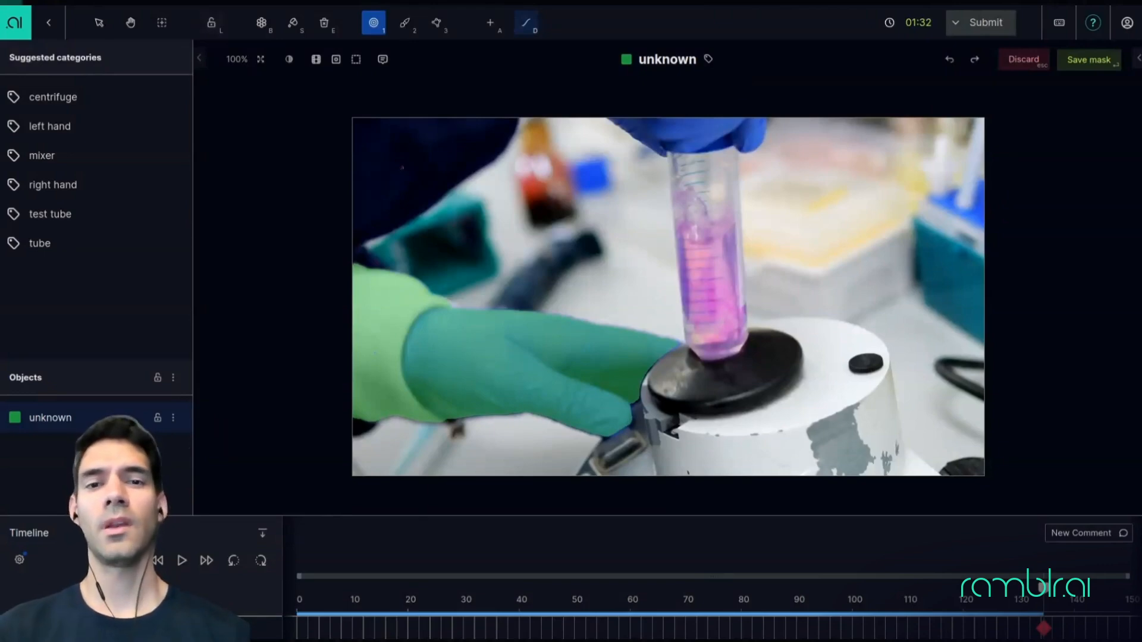
Assign the left hand category to the new glove-and-sleeve object and save its mask.
left_click(707, 59)
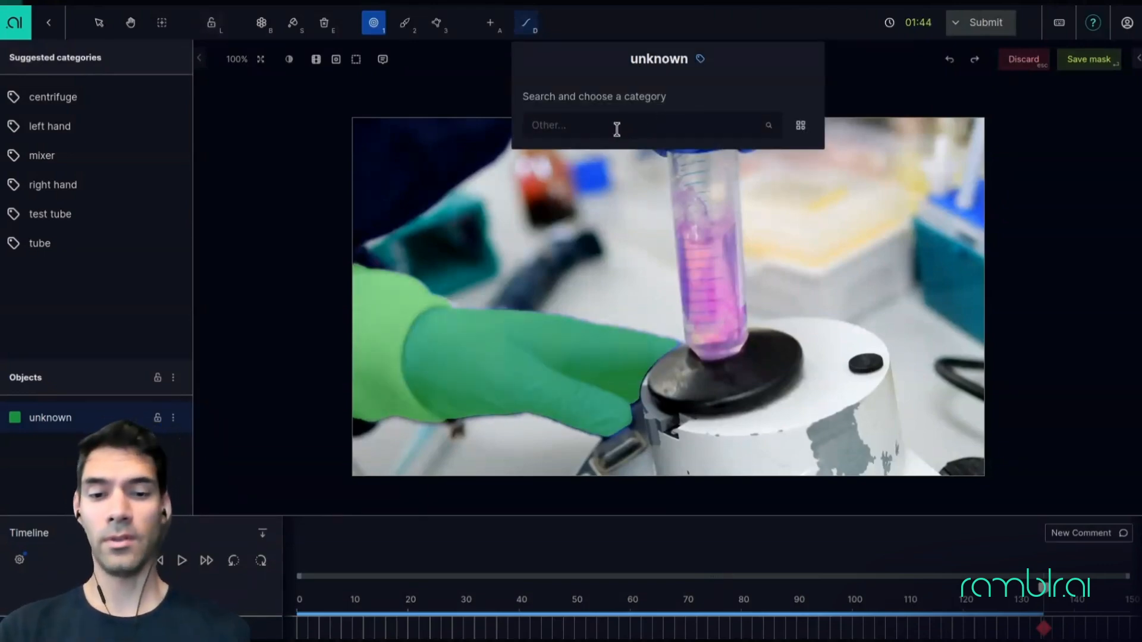
type("left hnd")
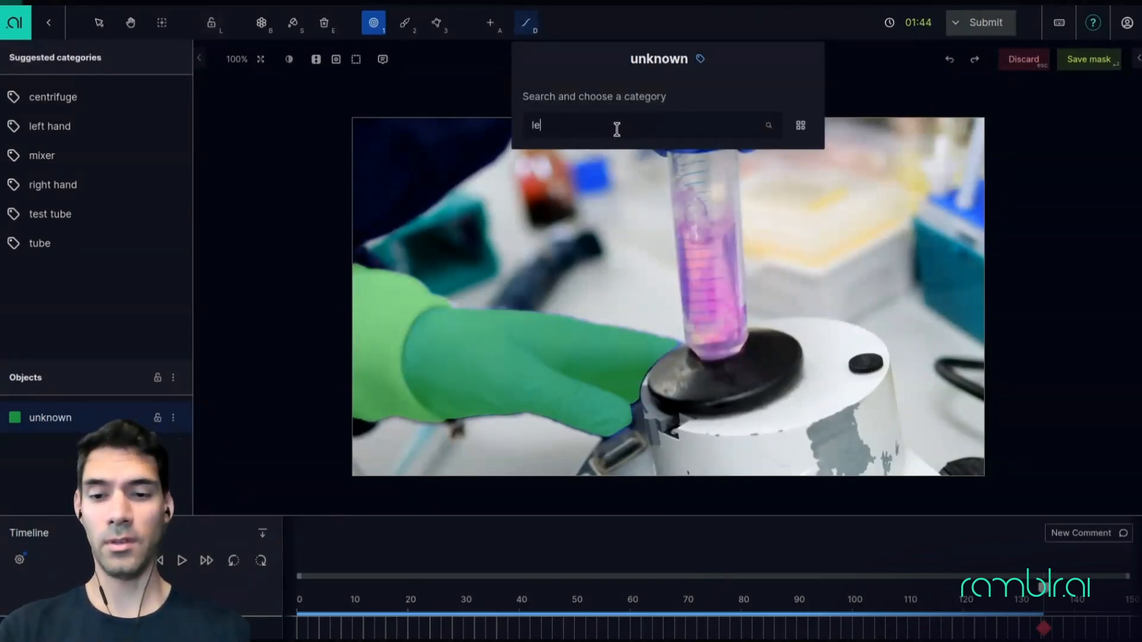
key("BackSpace")
key("BackSpace")
type("and")
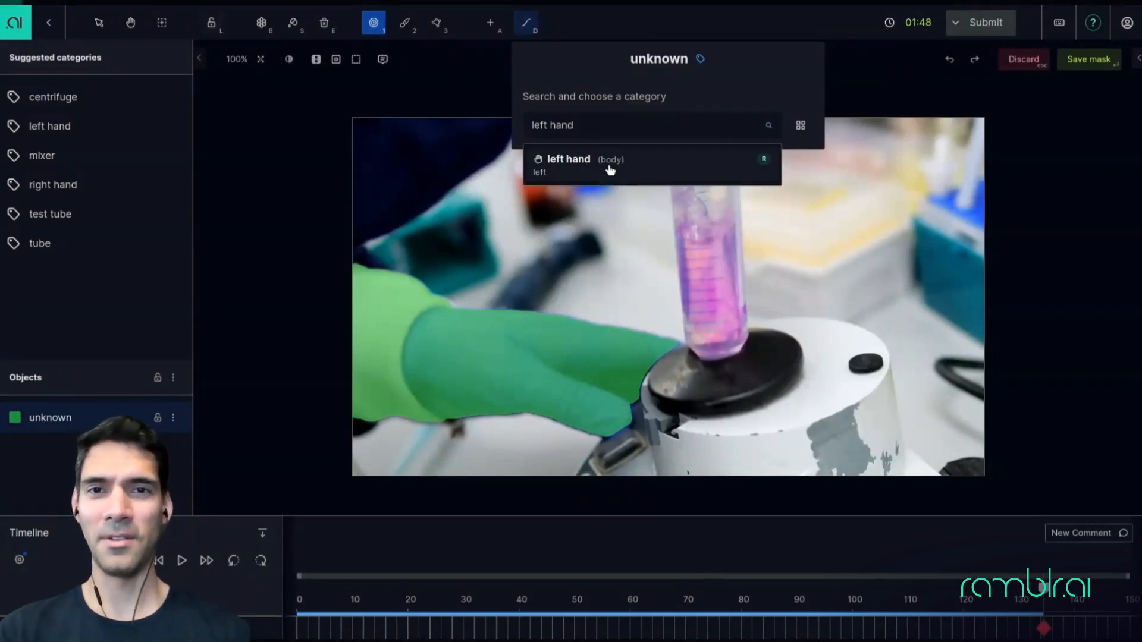
left_click(610, 168)
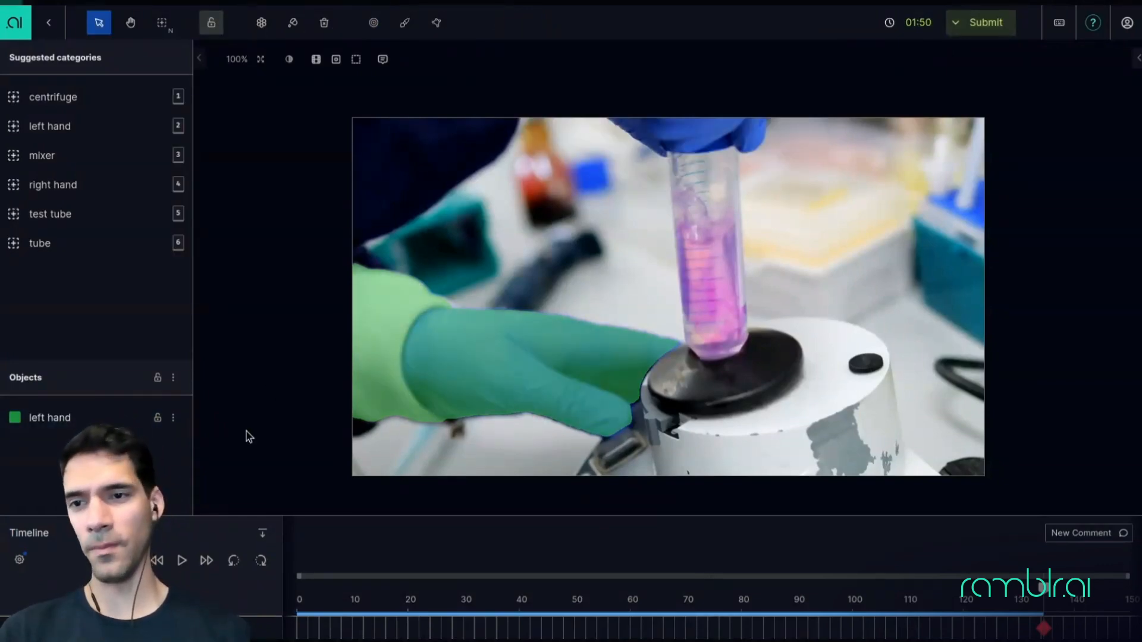
left_click(70, 420)
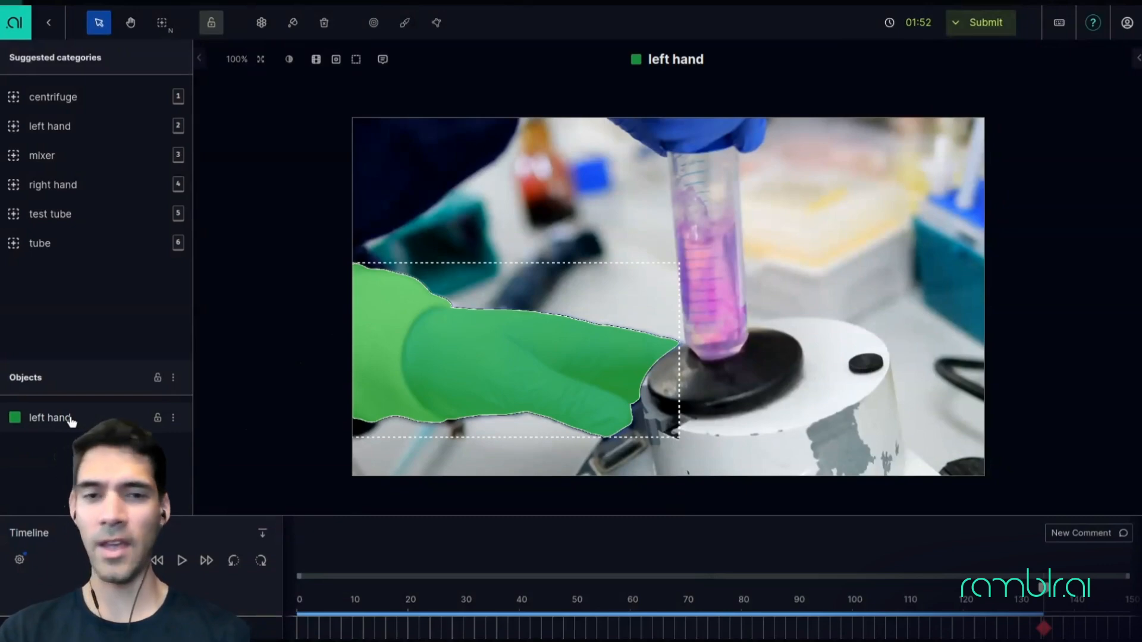
left_click(86, 427)
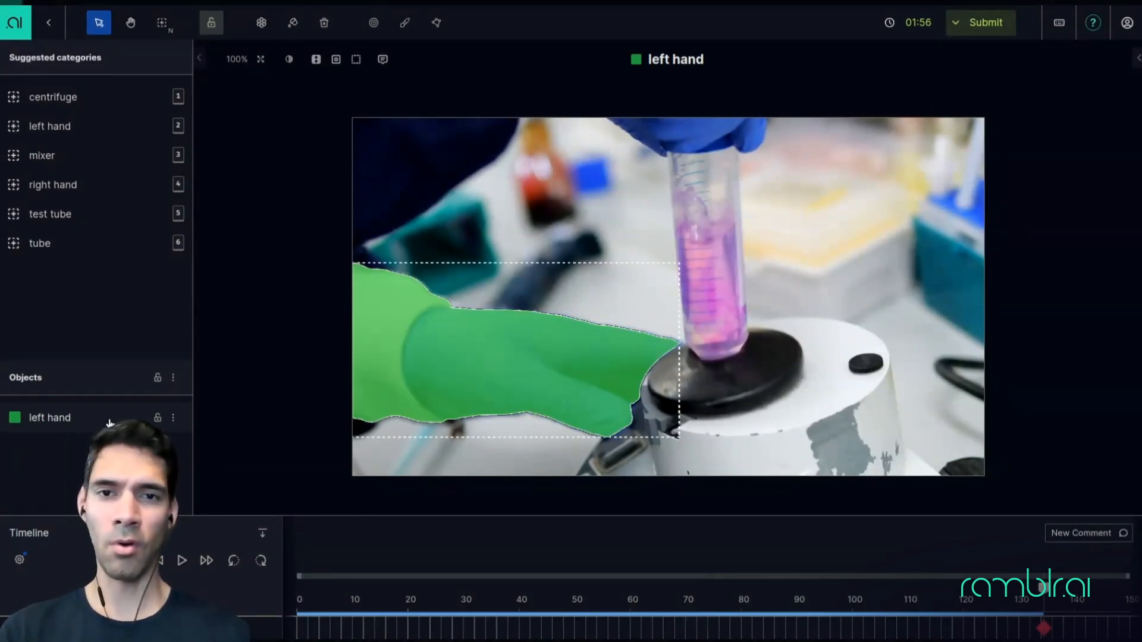
left_click(284, 356)
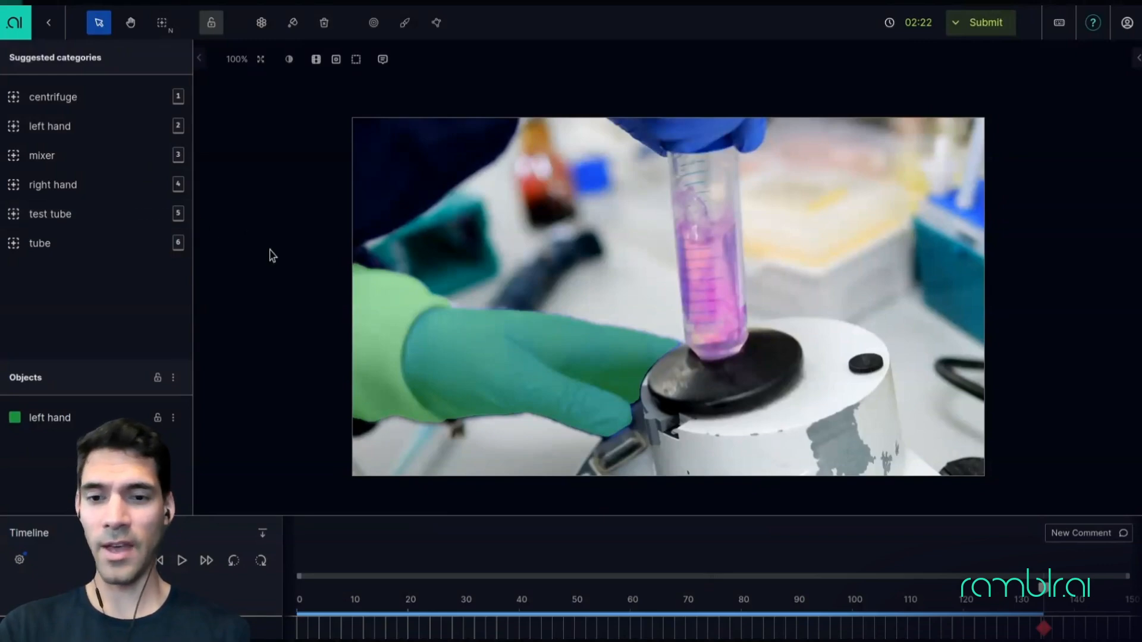
Add a test tube object, mask the pink-filled tube with AI Selection, and save the mask.
key("5")
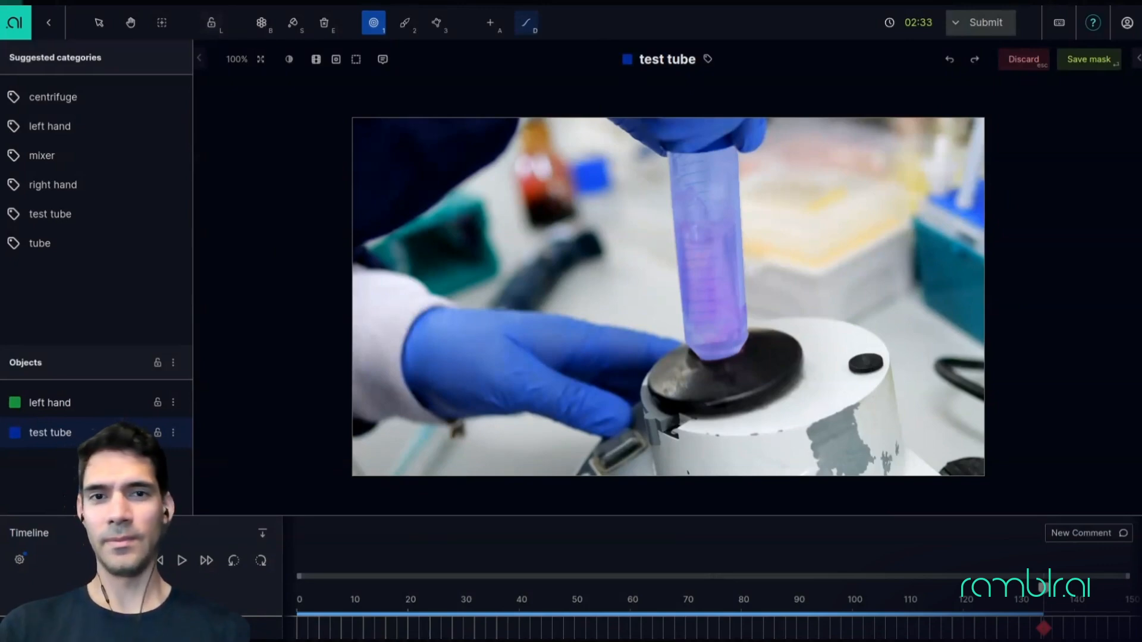
key("Return")
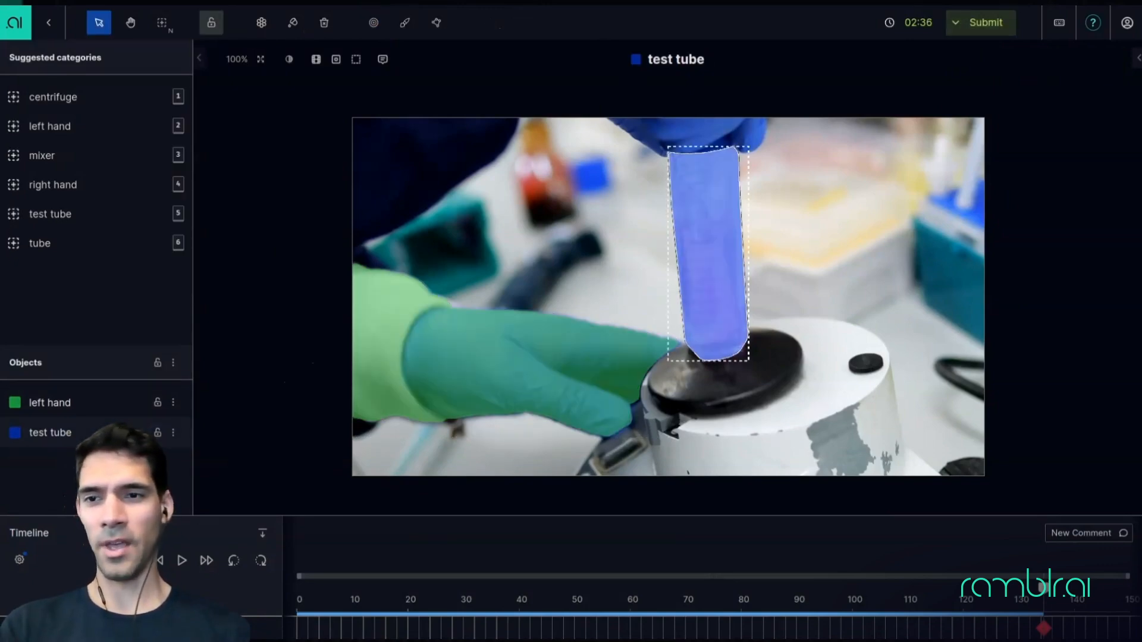
left_click(280, 347)
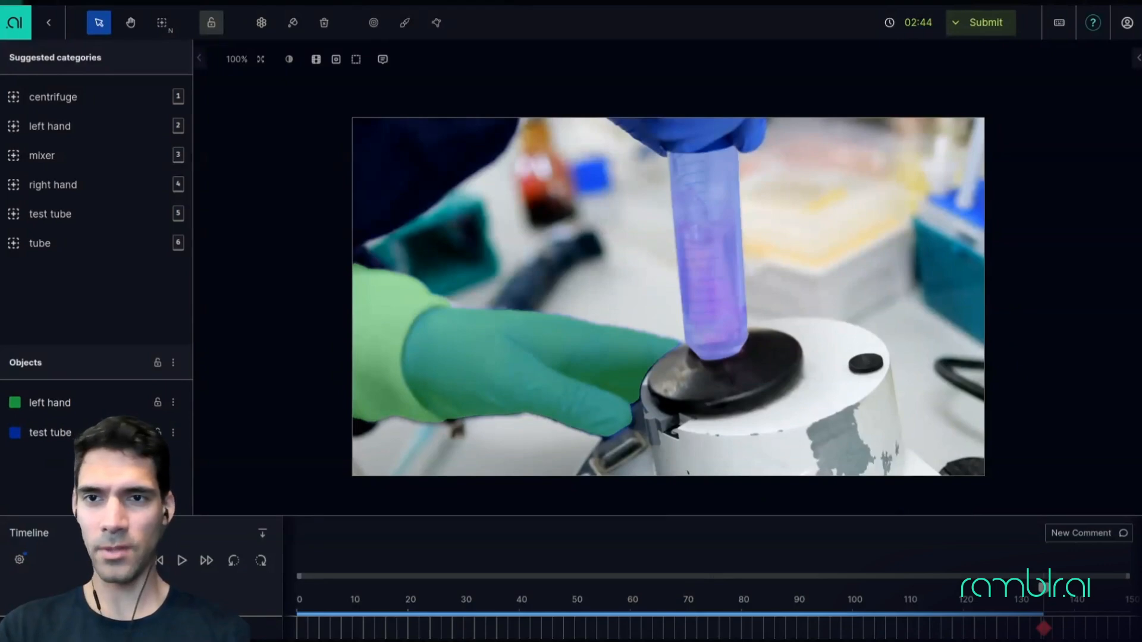
Add a mixer object and mask the white machine body with AI Selection, excluding the small black knob.
left_click(159, 158)
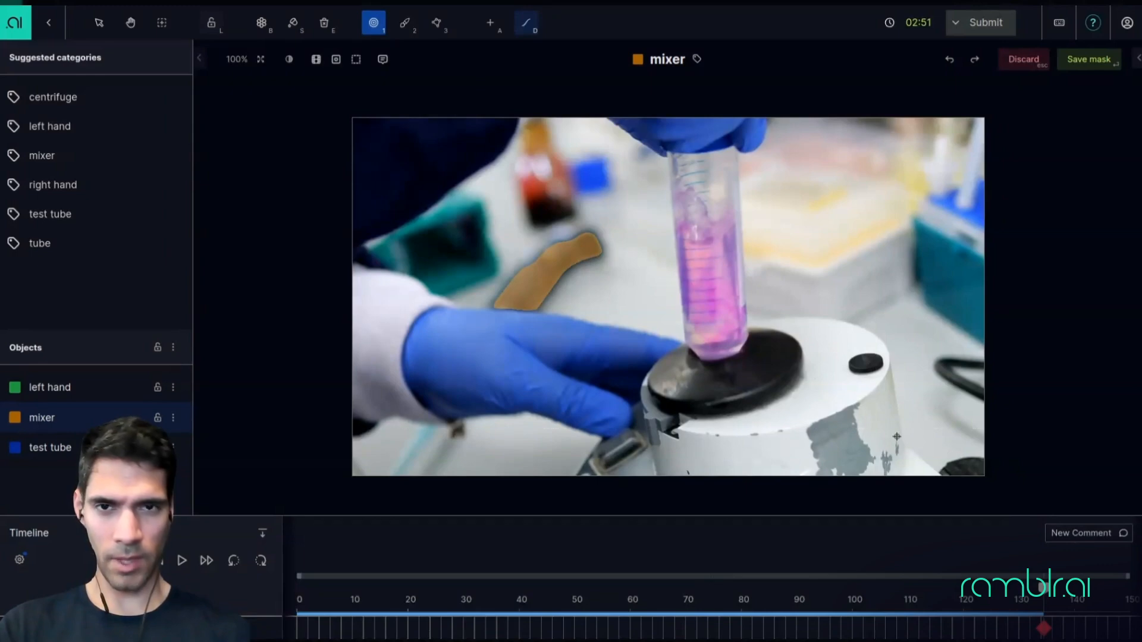
left_click(892, 388)
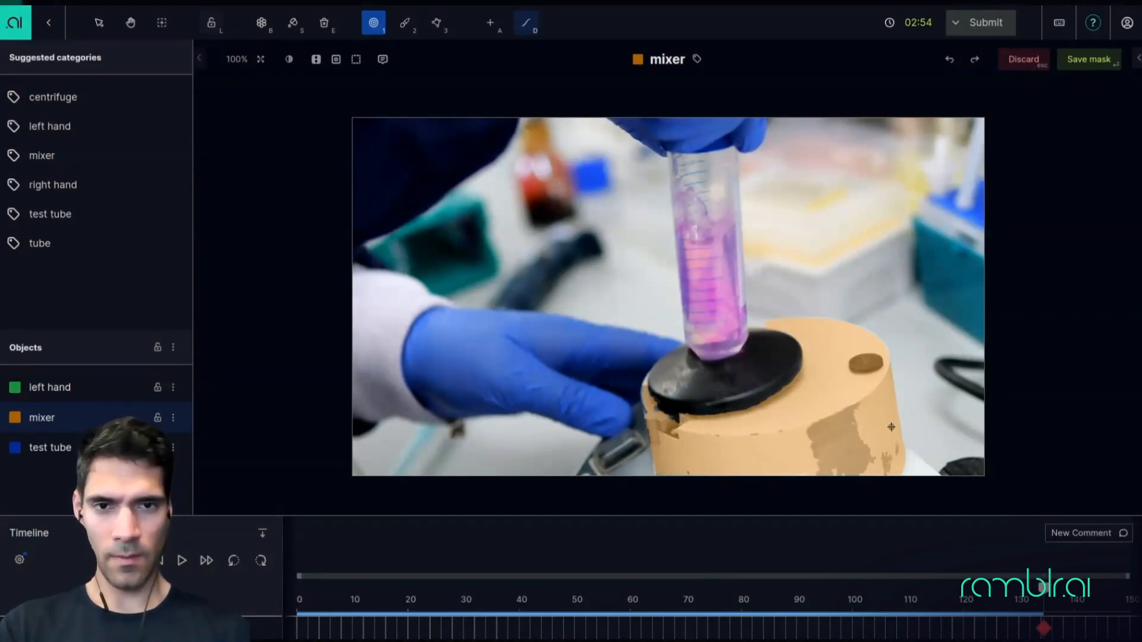
right_click(857, 366)
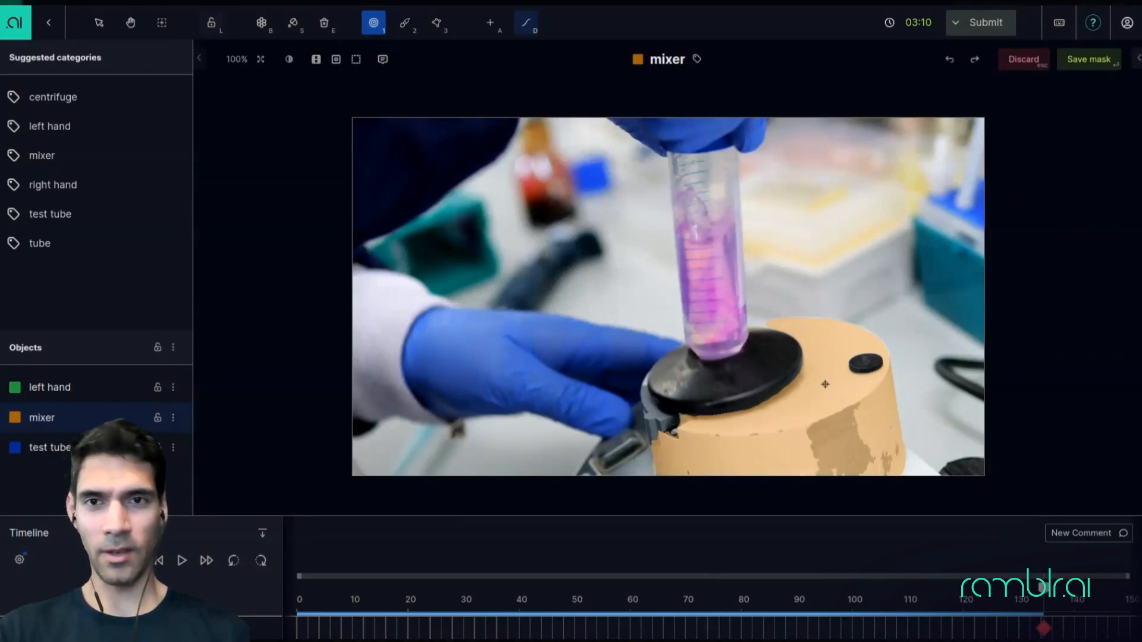
Paint most of the small black knob back into the mixer mask with the brush, reducing the brush size to 48.
left_click(410, 29)
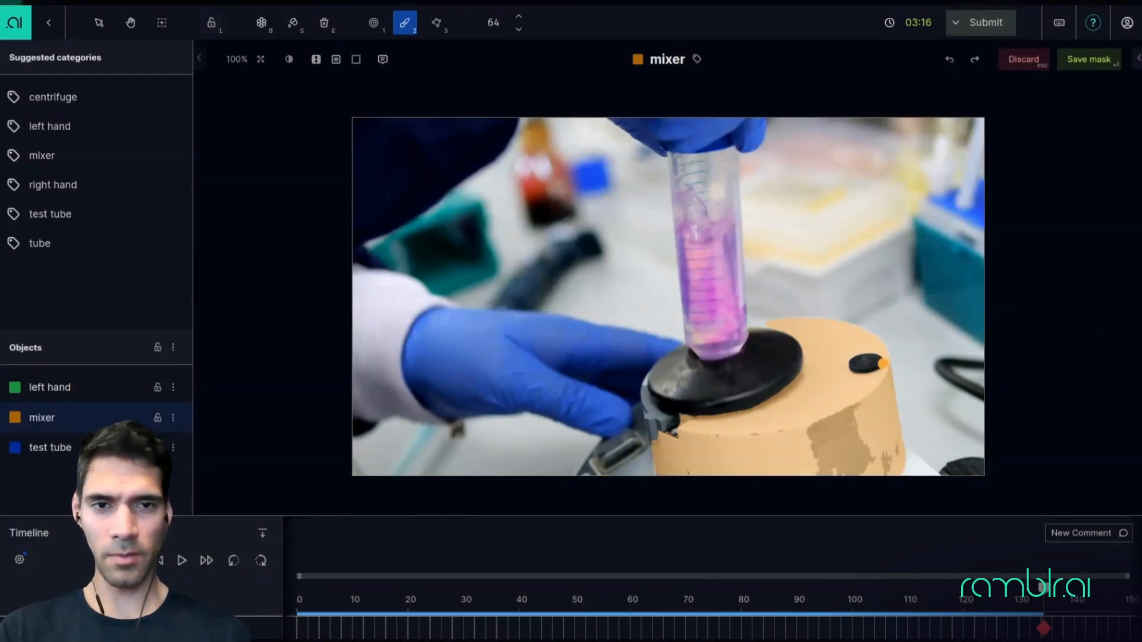
scroll(880, 364, "up", 8)
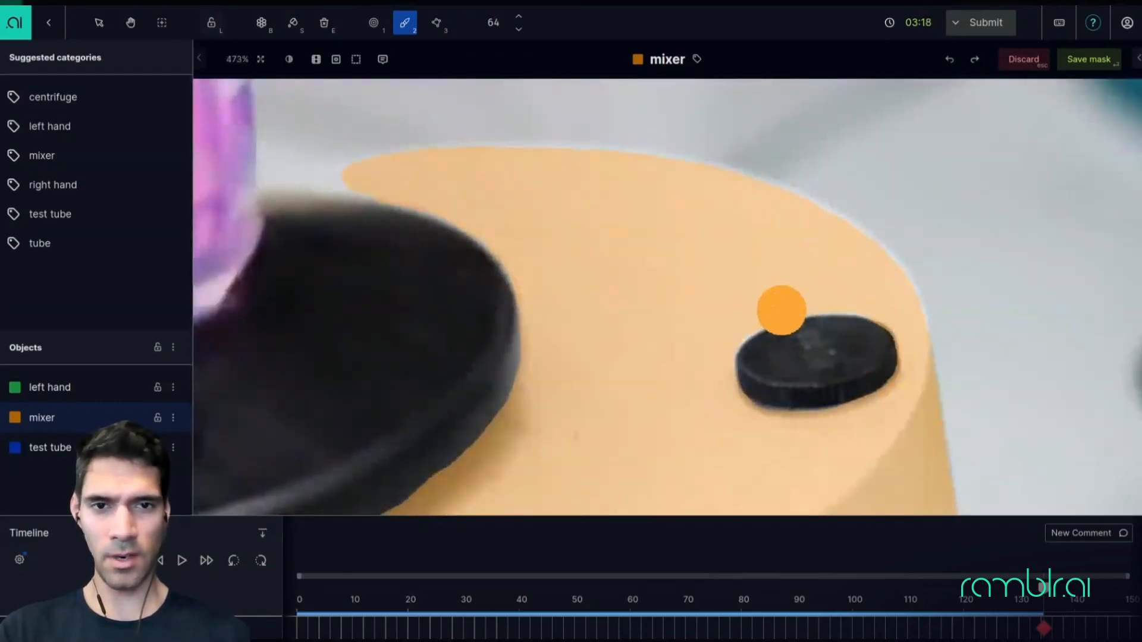
mouse_move(783, 309)
left_mouse_down()
mouse_move(770, 339)
mouse_move(757, 323)
mouse_move(749, 354)
mouse_move(788, 388)
mouse_move(799, 353)
left_mouse_up()
key("bracketleft")
key("bracketleft")
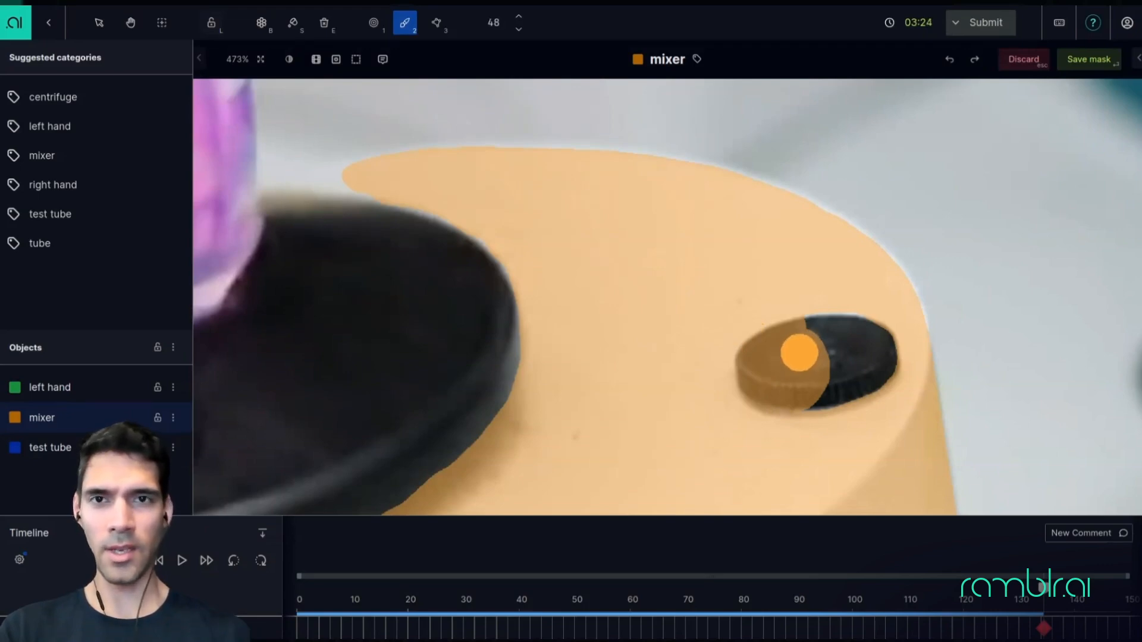
mouse_move(799, 353)
left_mouse_down()
mouse_move(823, 347)
mouse_move(831, 324)
mouse_move(806, 326)
mouse_move(820, 415)
mouse_move(819, 357)
mouse_move(887, 352)
mouse_move(798, 359)
left_mouse_up()
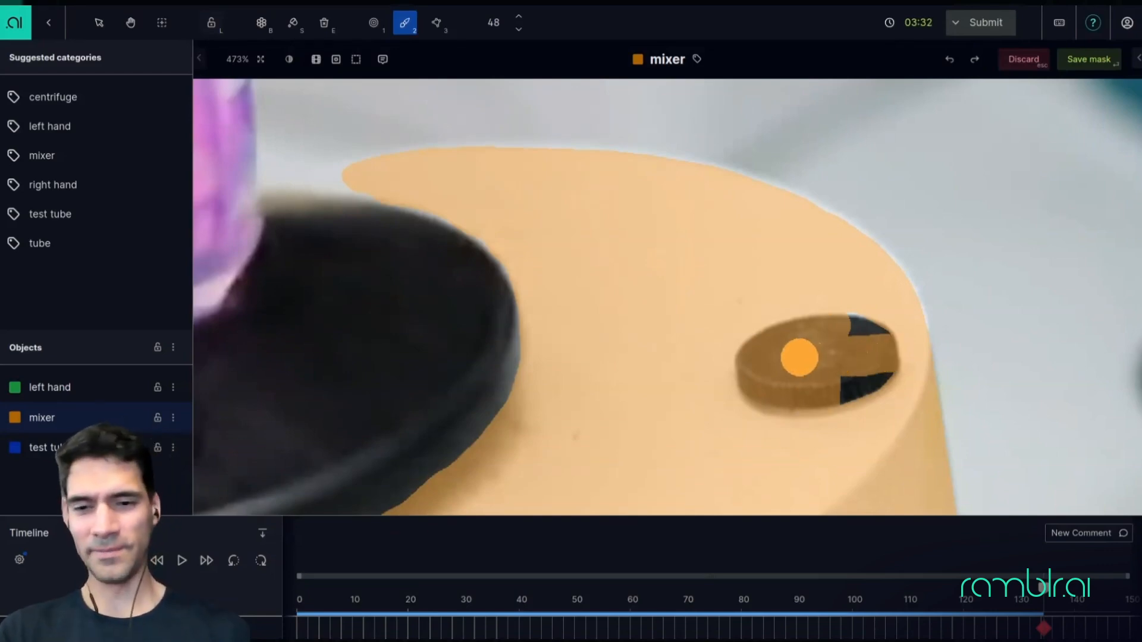
scroll(799, 357, "down", 10)
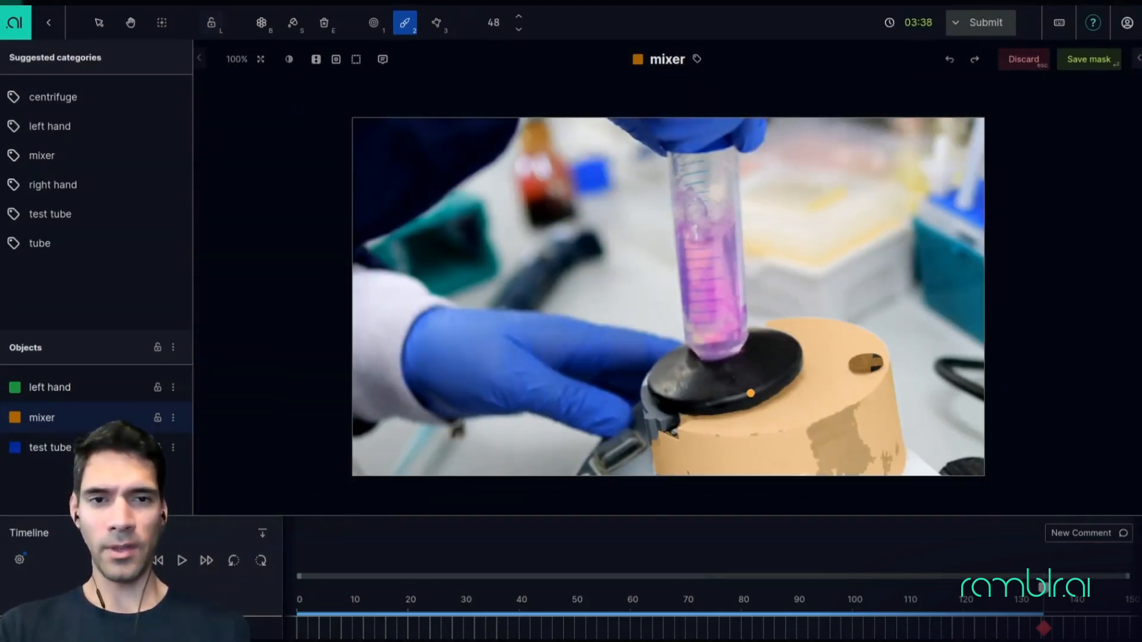
Outline the exposed part of the large black disc with the Polygon tool to add it to the mixer mask.
left_click(437, 23)
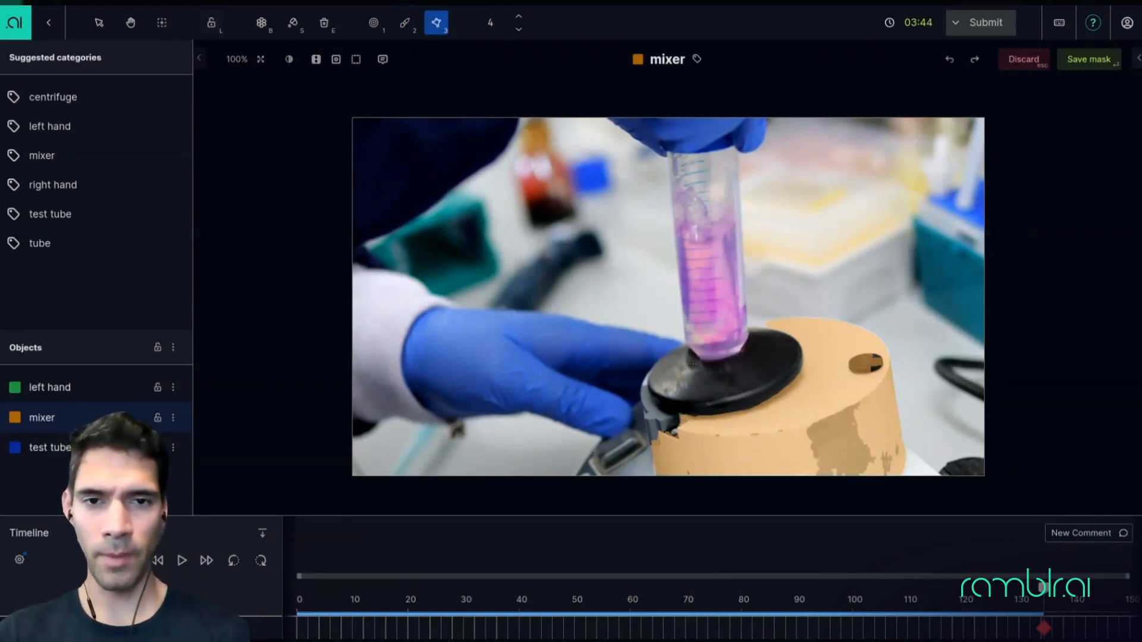
left_click(692, 358)
left_click(660, 374)
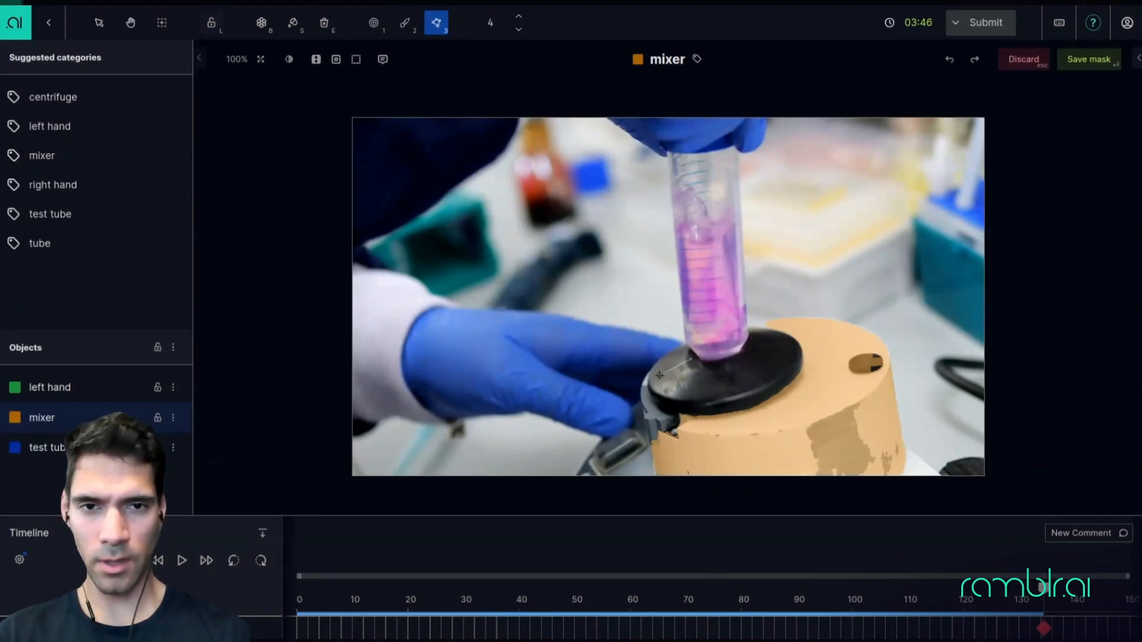
left_click(671, 405)
left_click(708, 414)
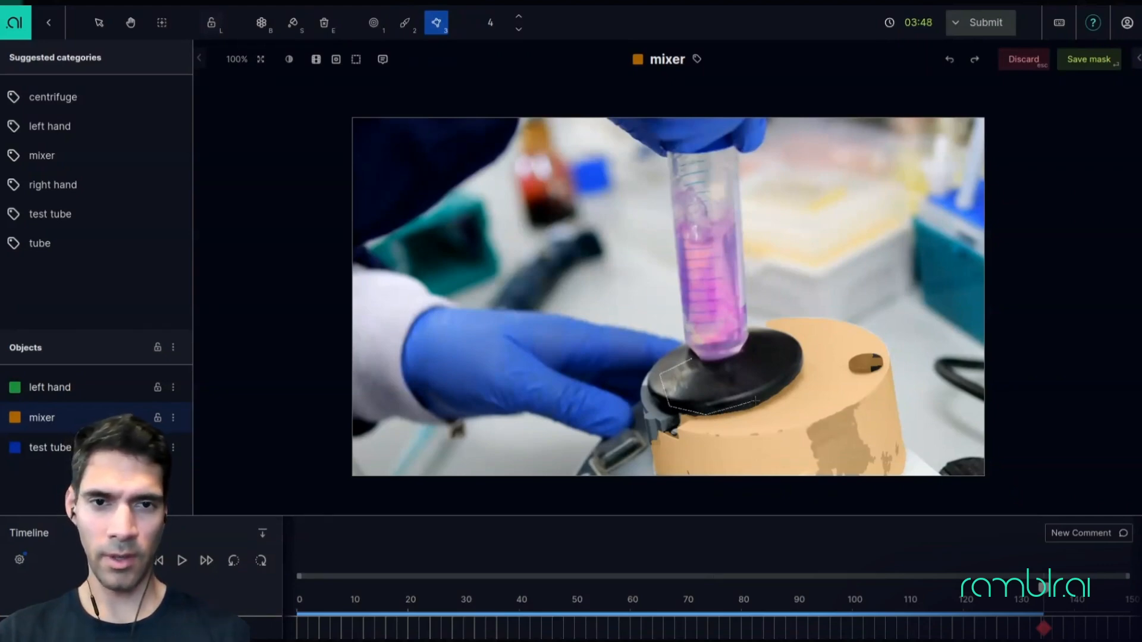
left_click(797, 376)
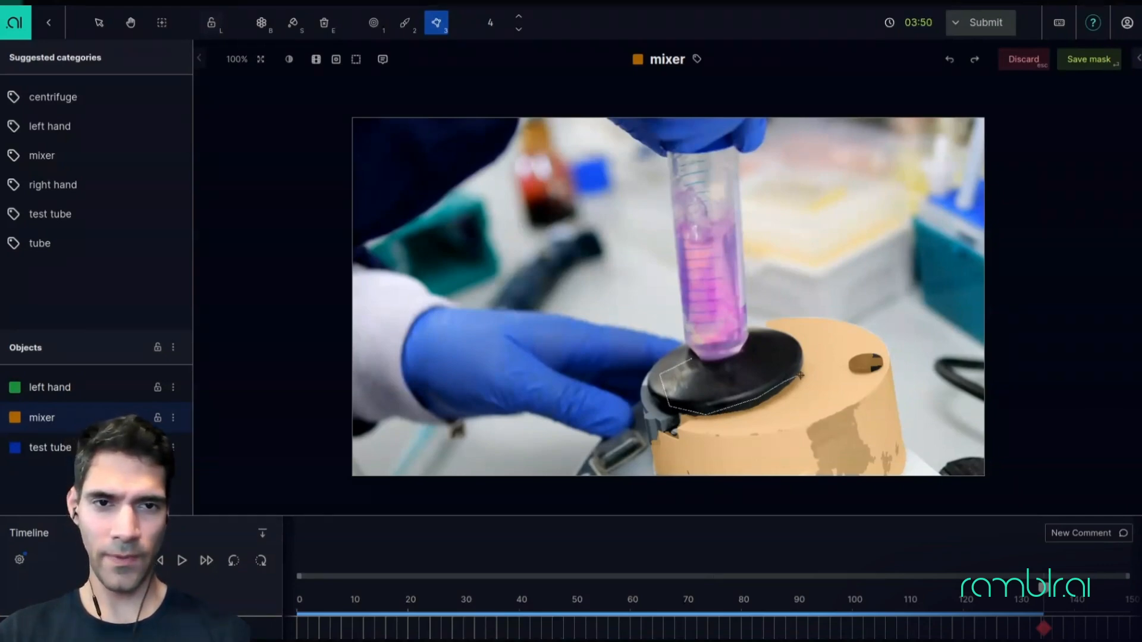
left_click(804, 357)
left_click(816, 340)
left_click(786, 343)
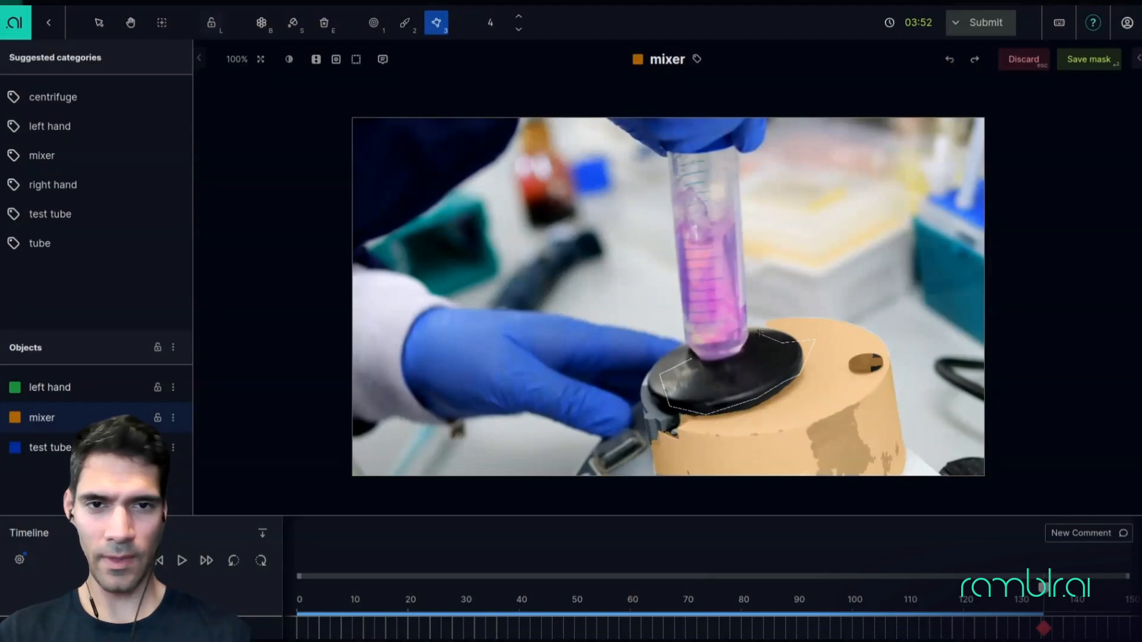
left_click(756, 334)
left_click(738, 361)
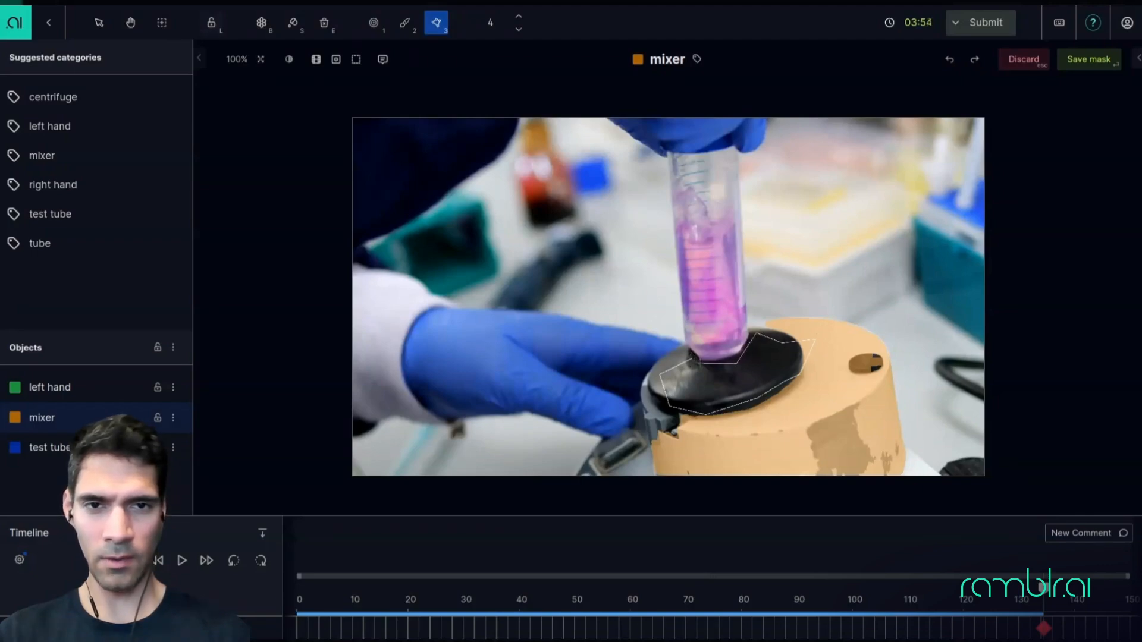
left_click(685, 341)
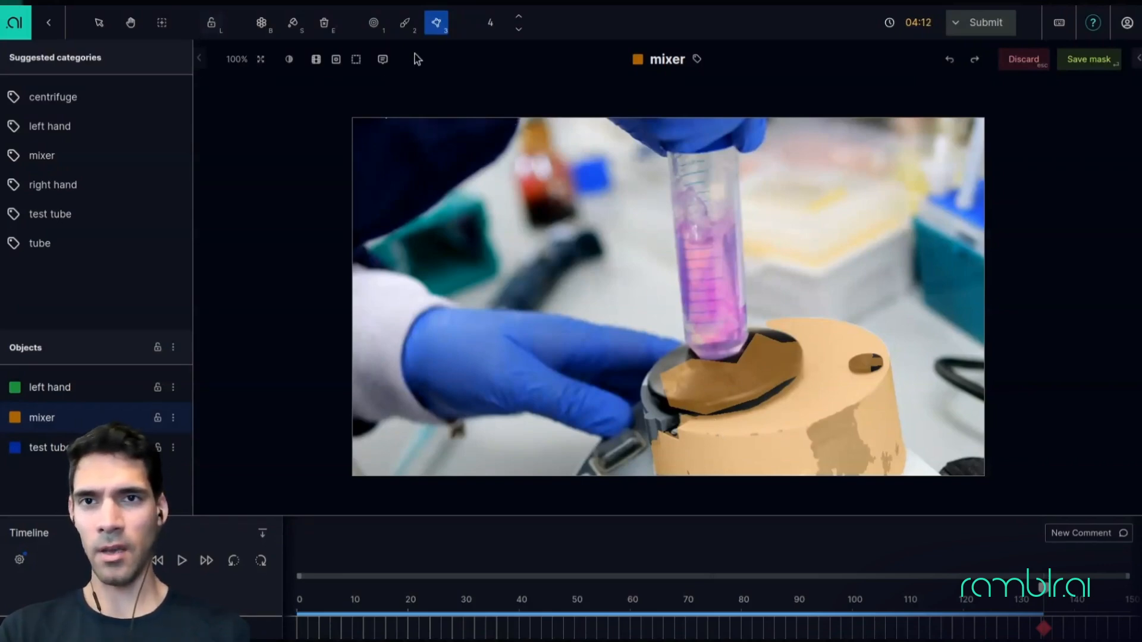
Fill the remaining gap over the small black knob with the brush, reduce its size to 24, and save the mixer mask.
left_click(405, 22)
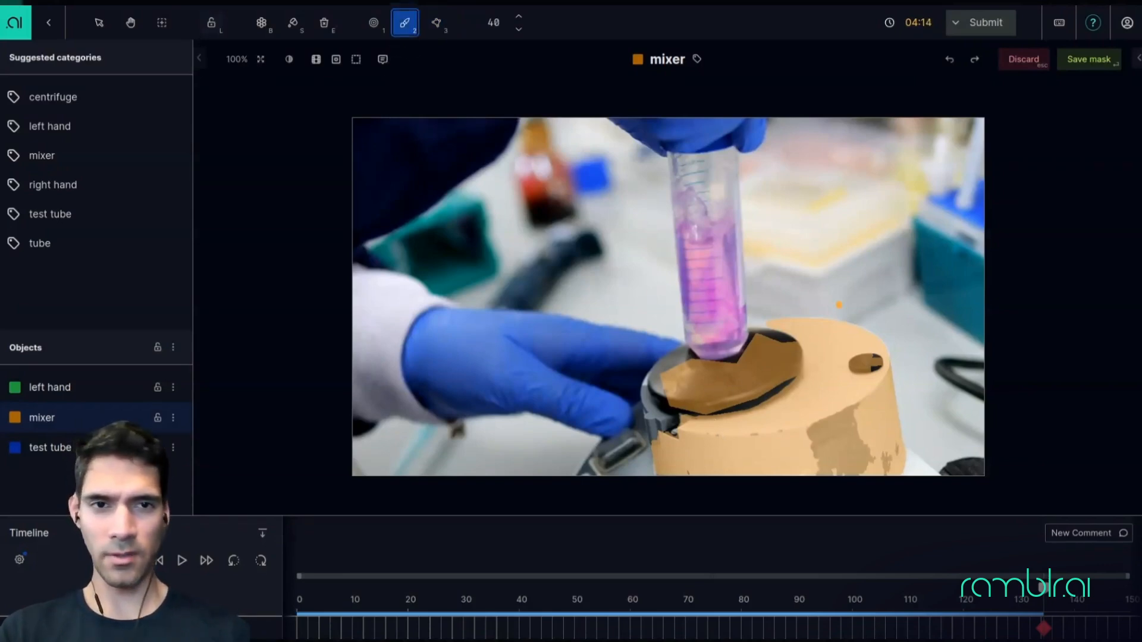
key("bracketleft")
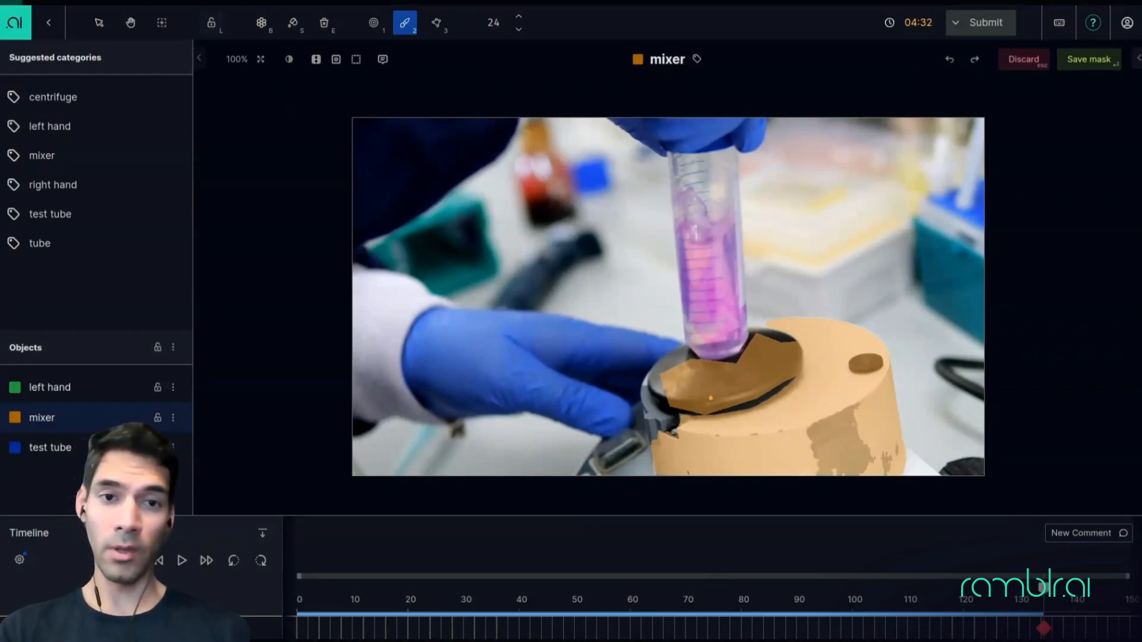
key("b")
scroll(737, 389, "up", 6)
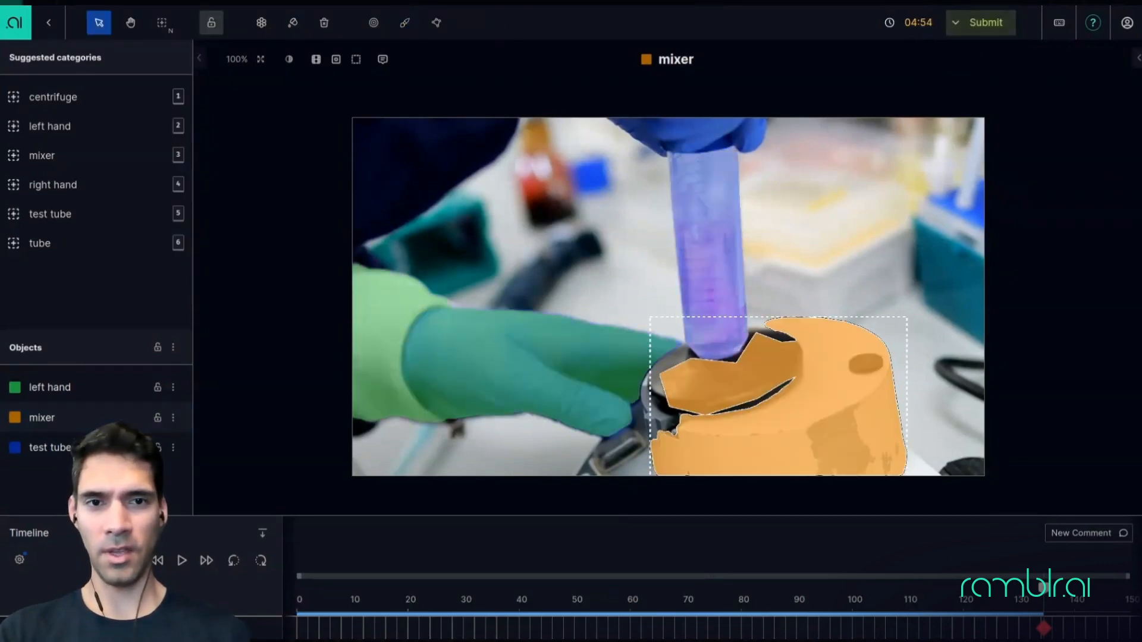
left_click(819, 290)
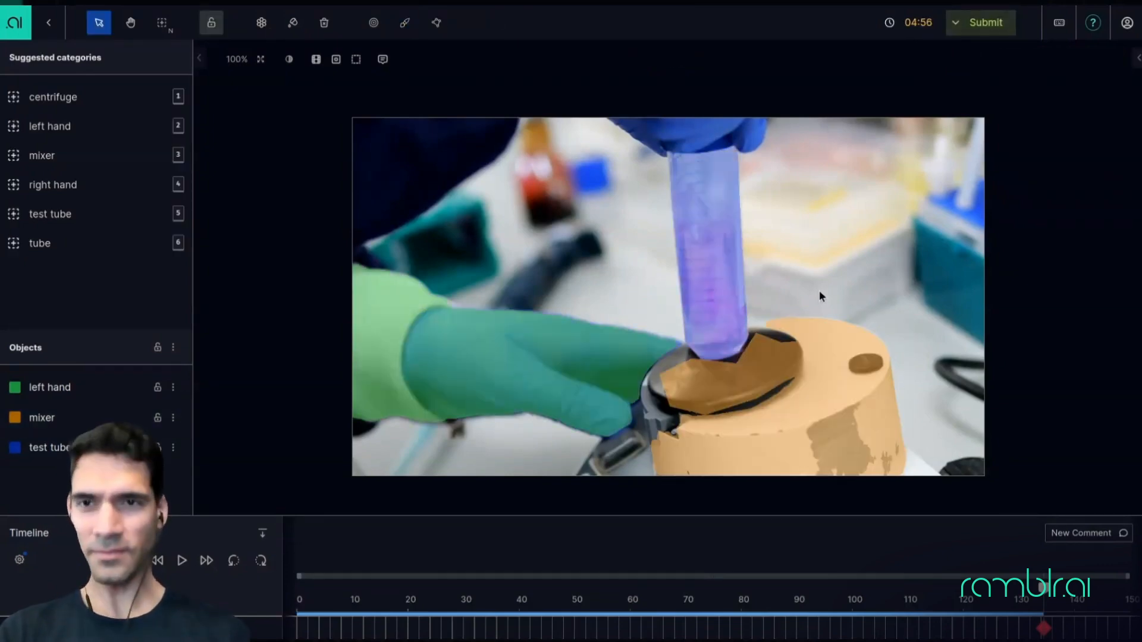
left_click(808, 370)
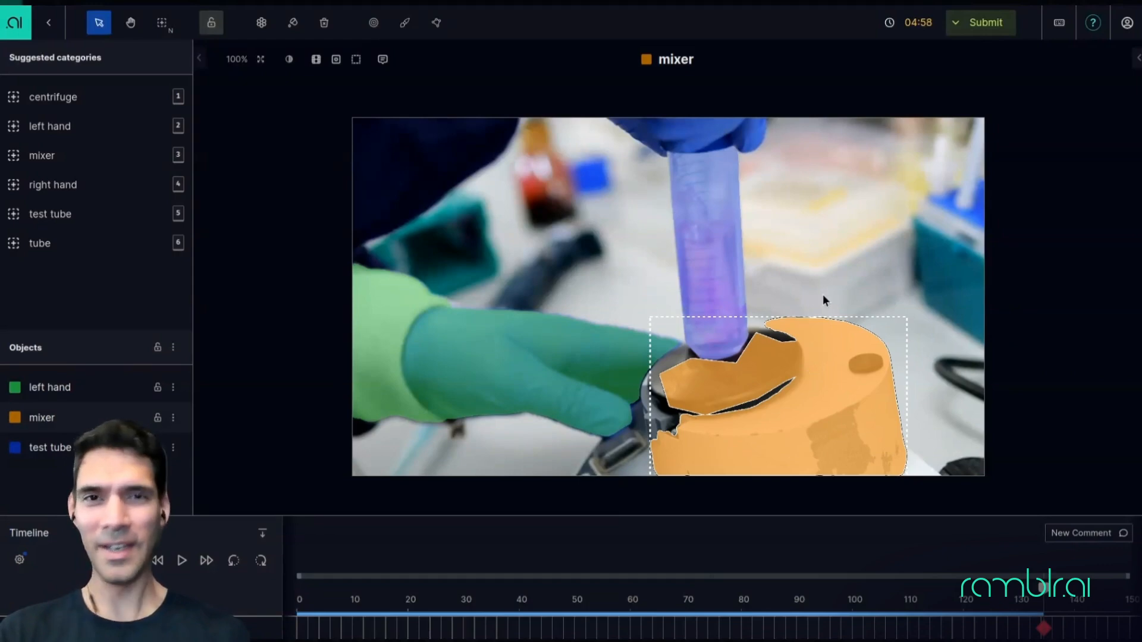
left_click(848, 242)
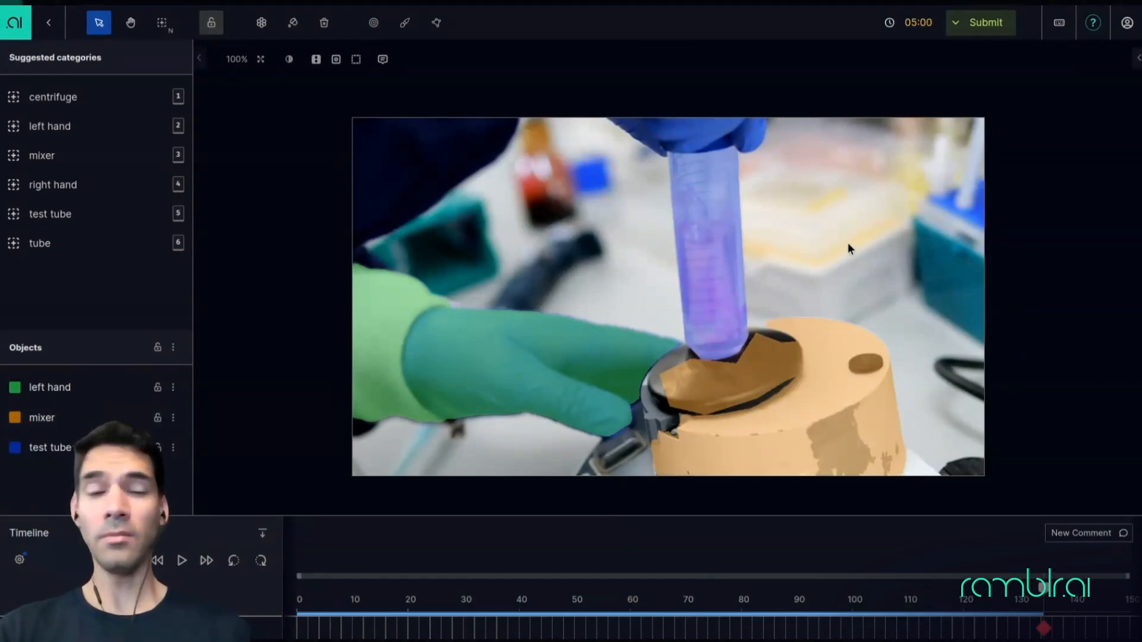
left_click(783, 373)
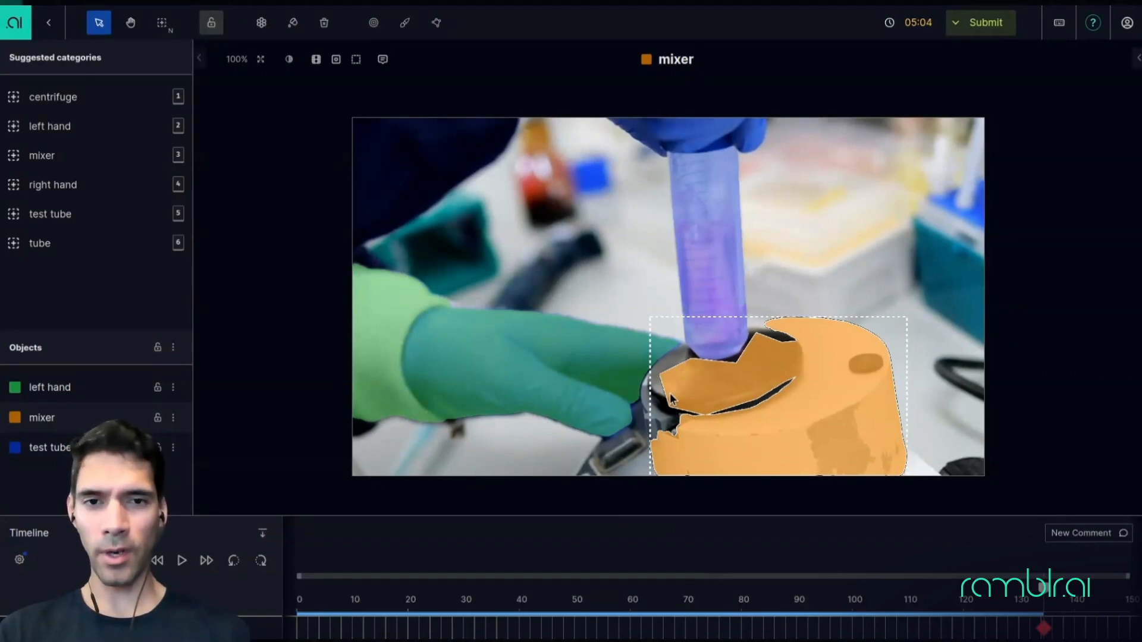
left_click(665, 365)
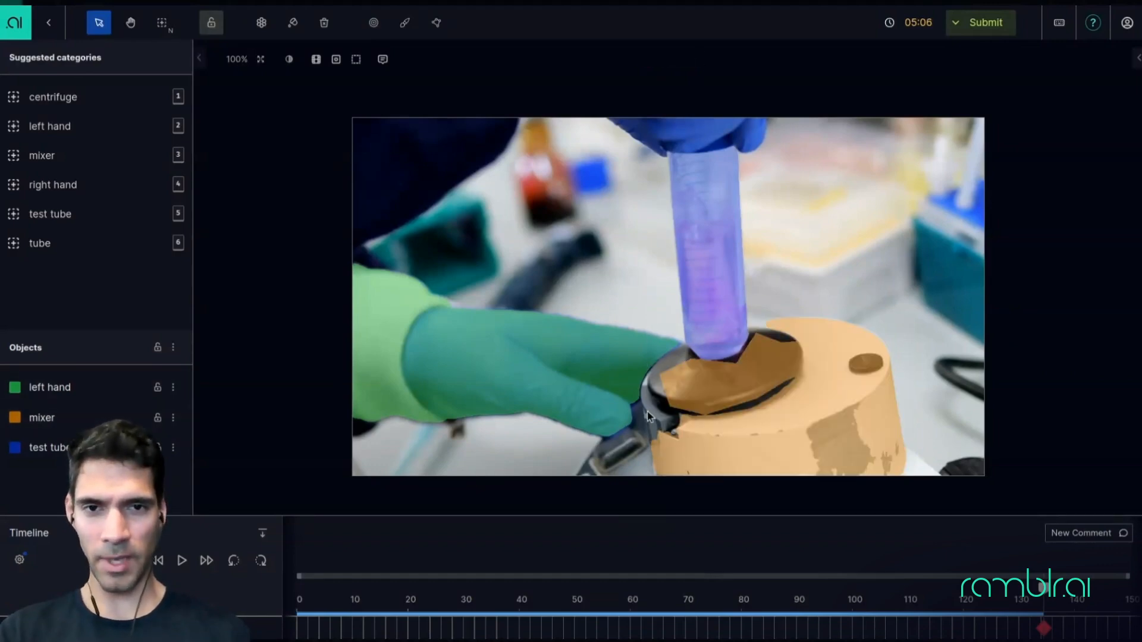
left_click(596, 348)
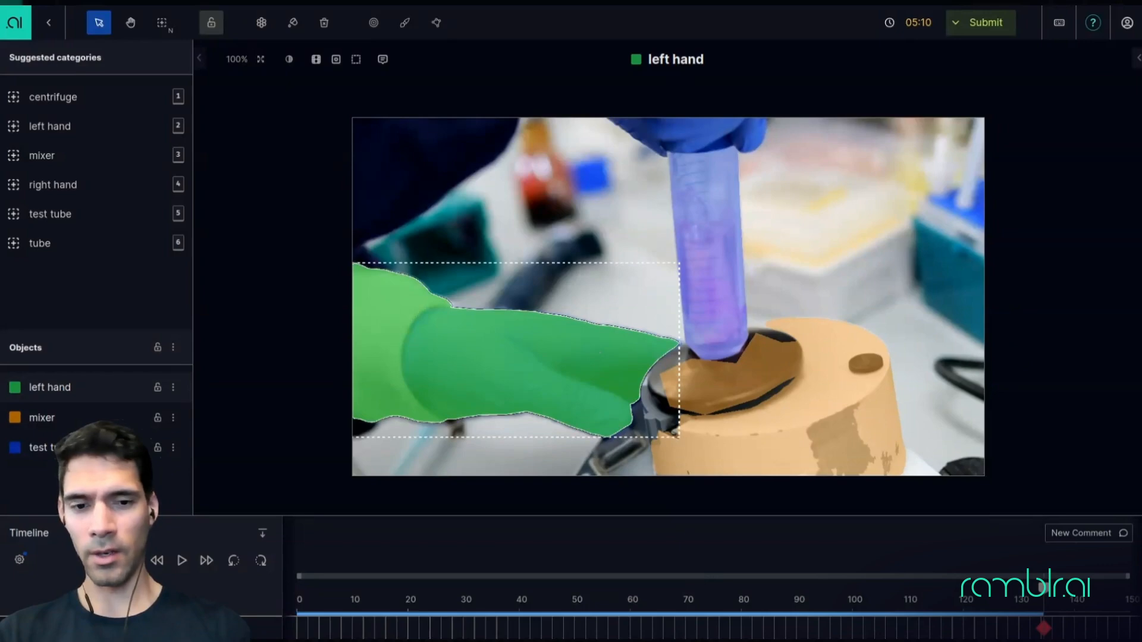
left_click(359, 223)
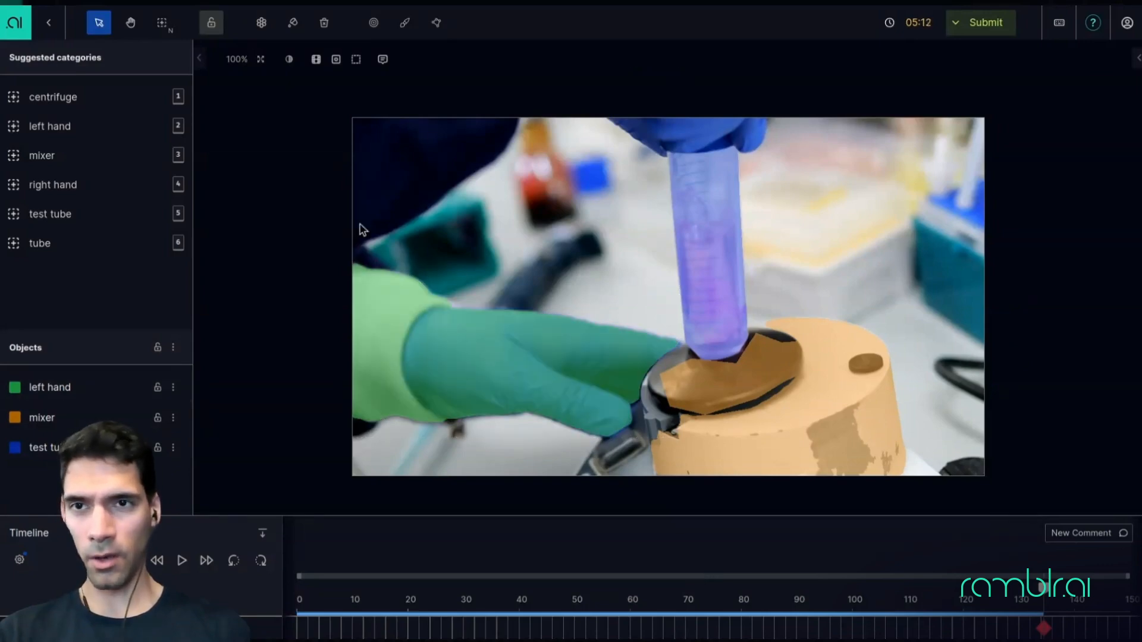
left_click(429, 294)
left_click(394, 235)
Open the left hand mask, lock it against edits, and leave the mask.
left_click(541, 348)
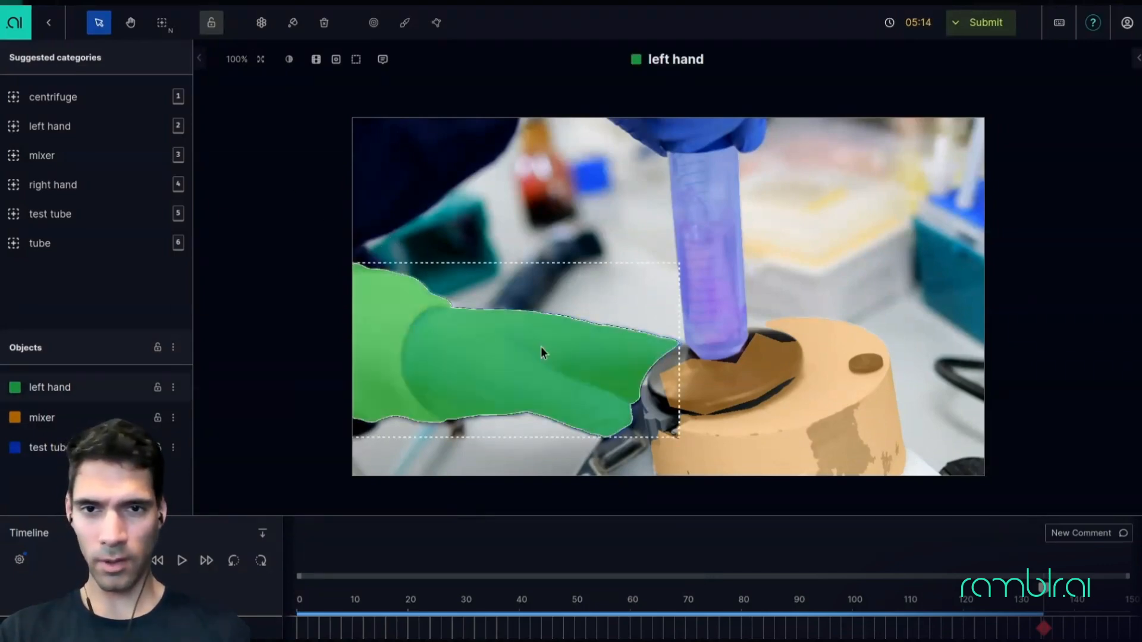
double_click(541, 351)
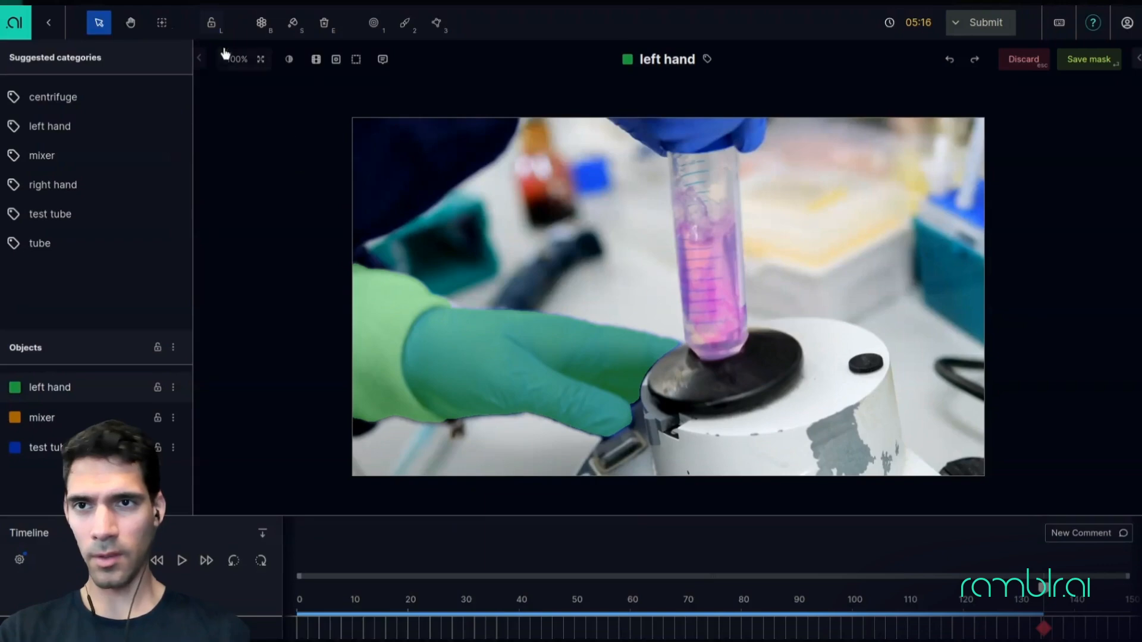
left_click(211, 24)
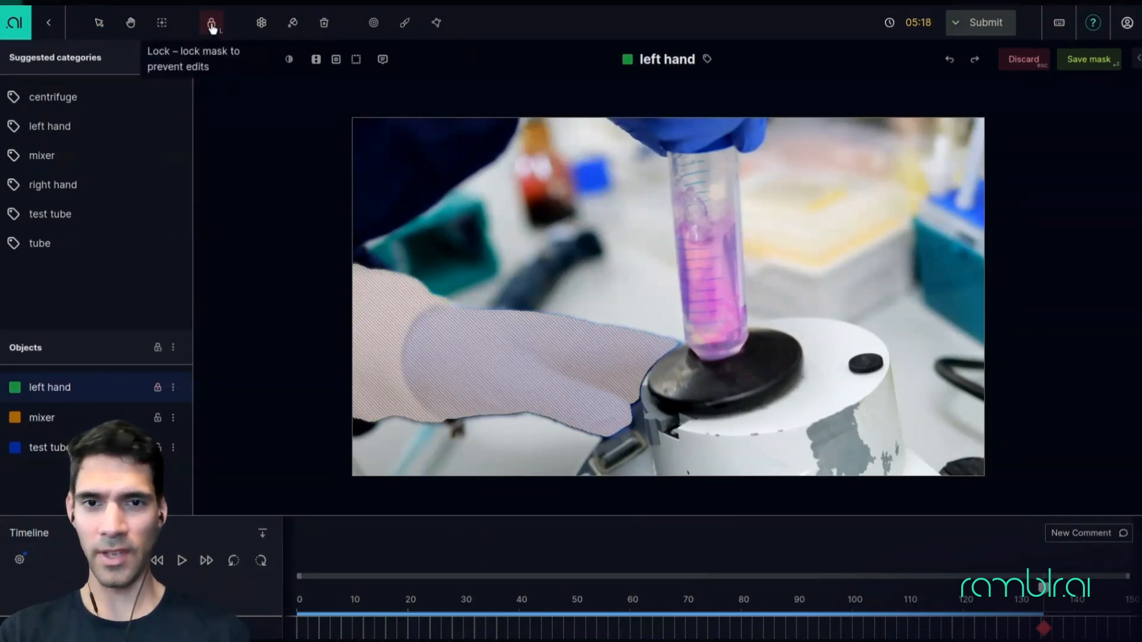
left_click(671, 337)
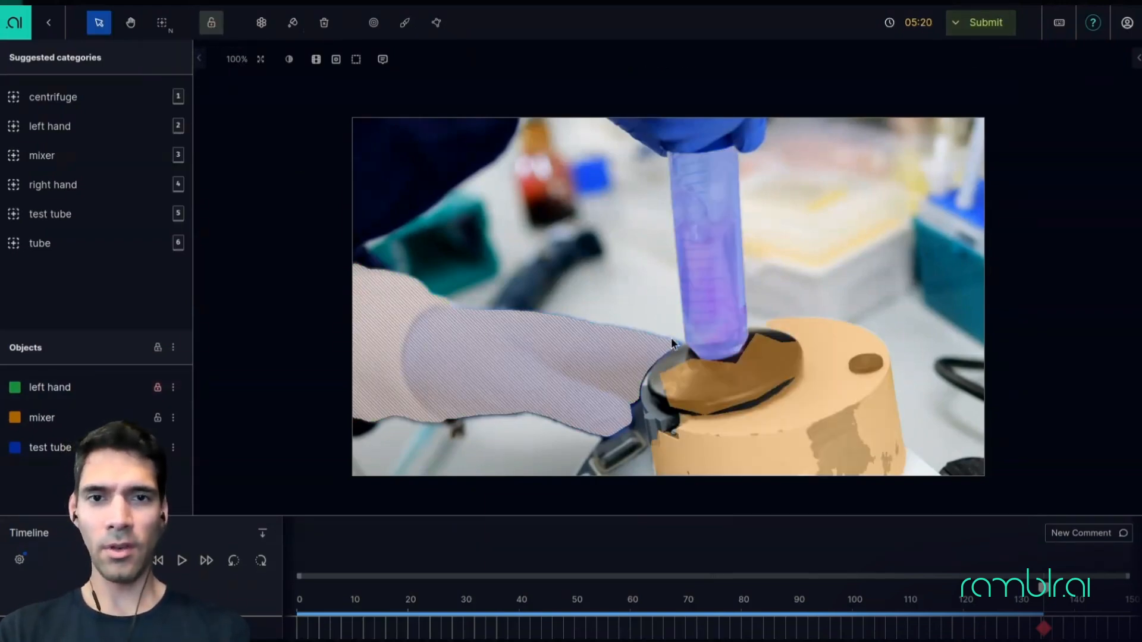
Reopen the mixer mask, paint in the black disc's edge beside the glove with a size 72 brush, and save the mask.
double_click(705, 385)
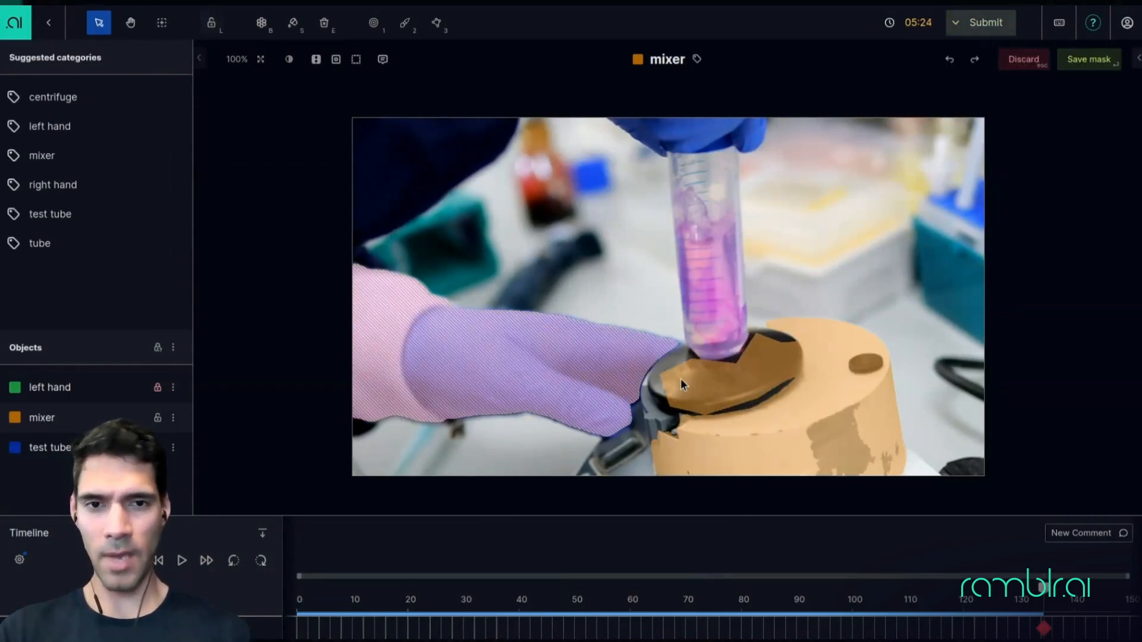
key("2")
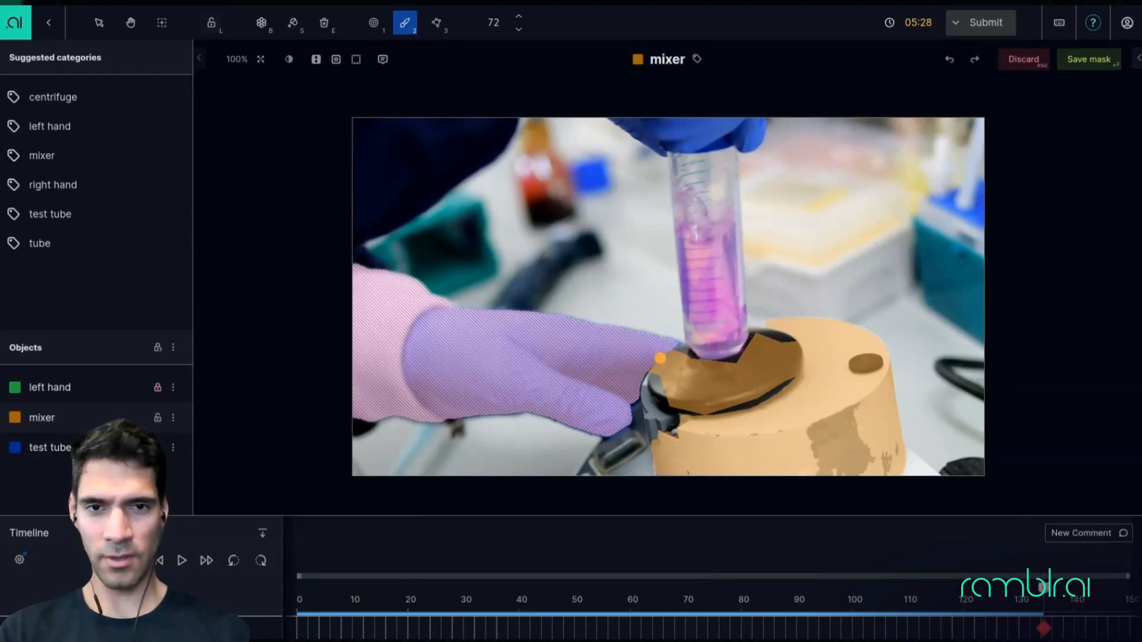
mouse_move(659, 357)
left_mouse_down()
mouse_move(645, 381)
mouse_move(634, 373)
mouse_move(654, 393)
left_mouse_up()
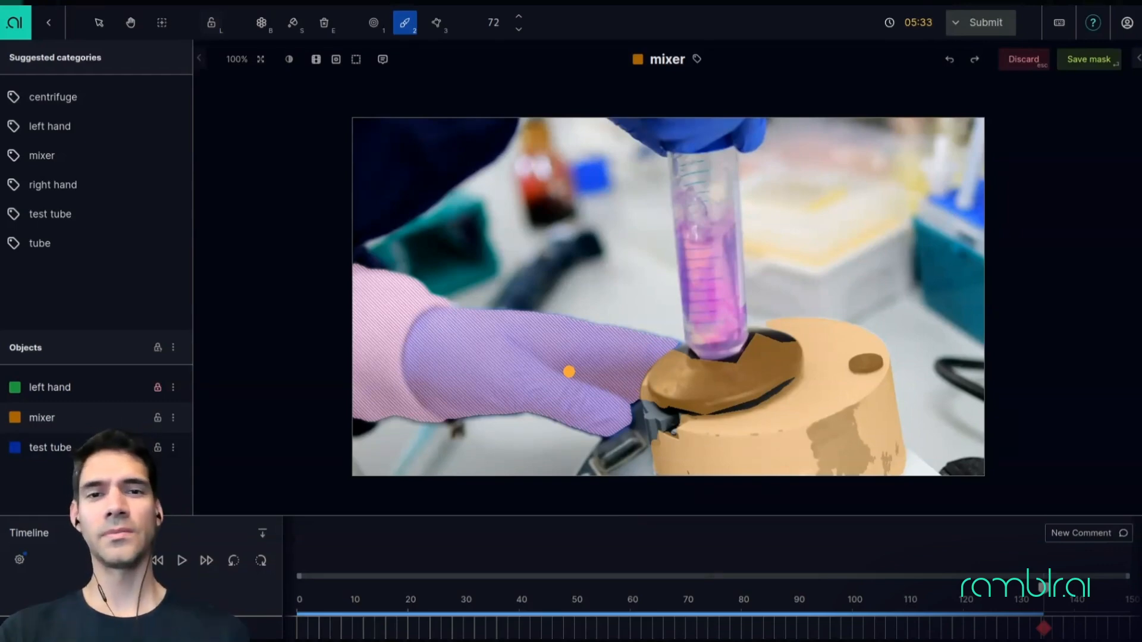
key("Return")
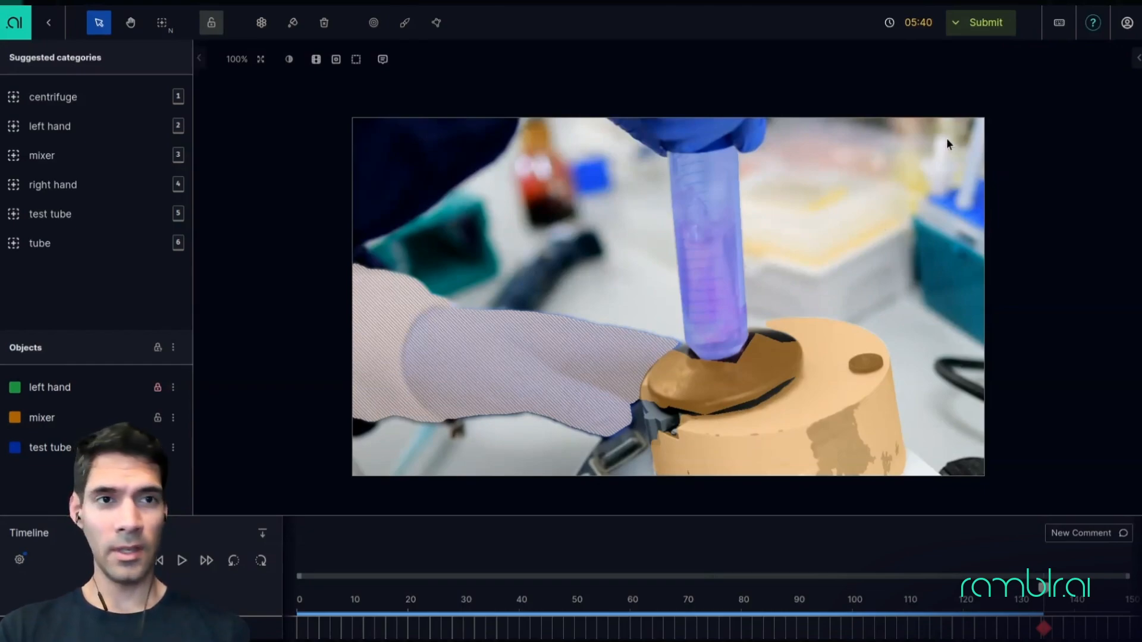
Review the overview of keyboard shortcuts for tools, timeline and editor, and close it.
left_click(1059, 22)
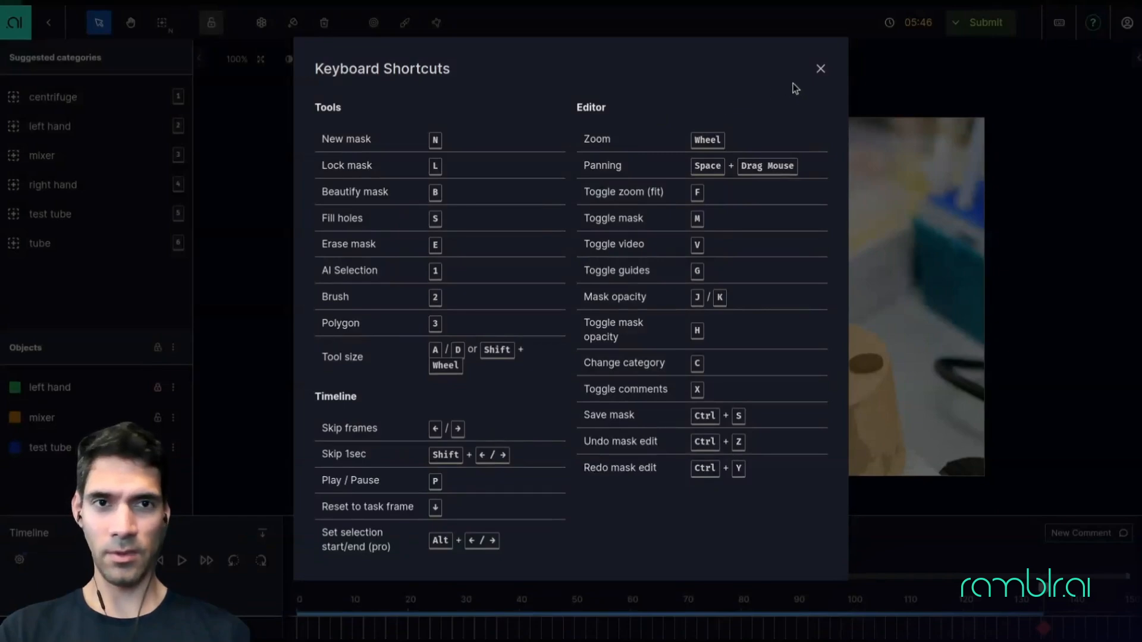
left_click(821, 70)
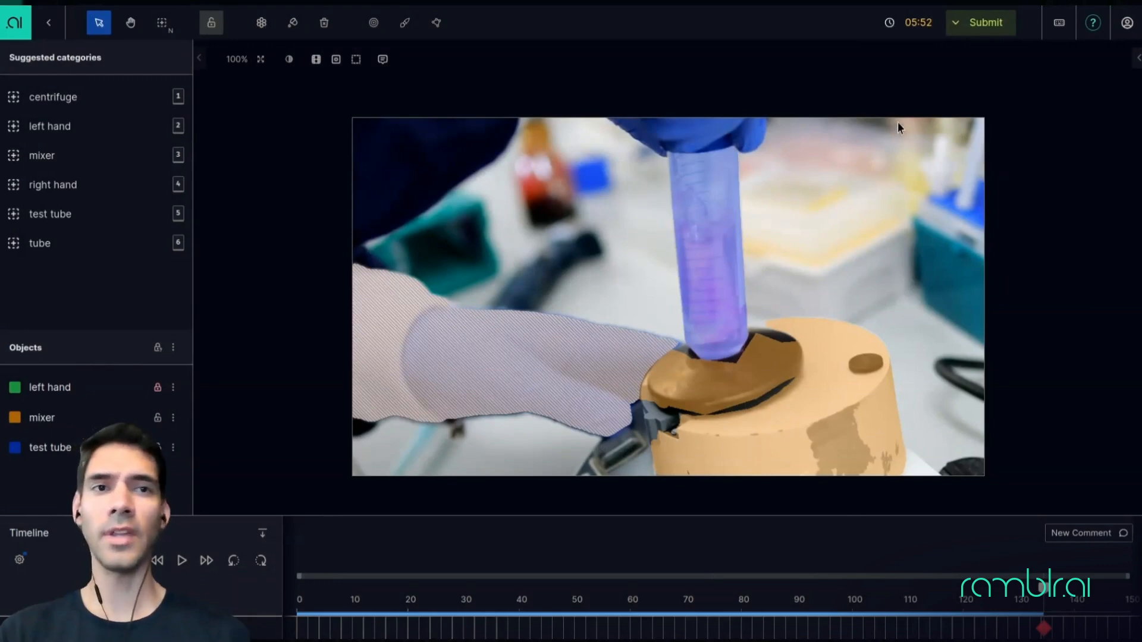
Submit the annotated keyframe, return to the project, and check the processing status of the mixer video.
left_click(998, 37)
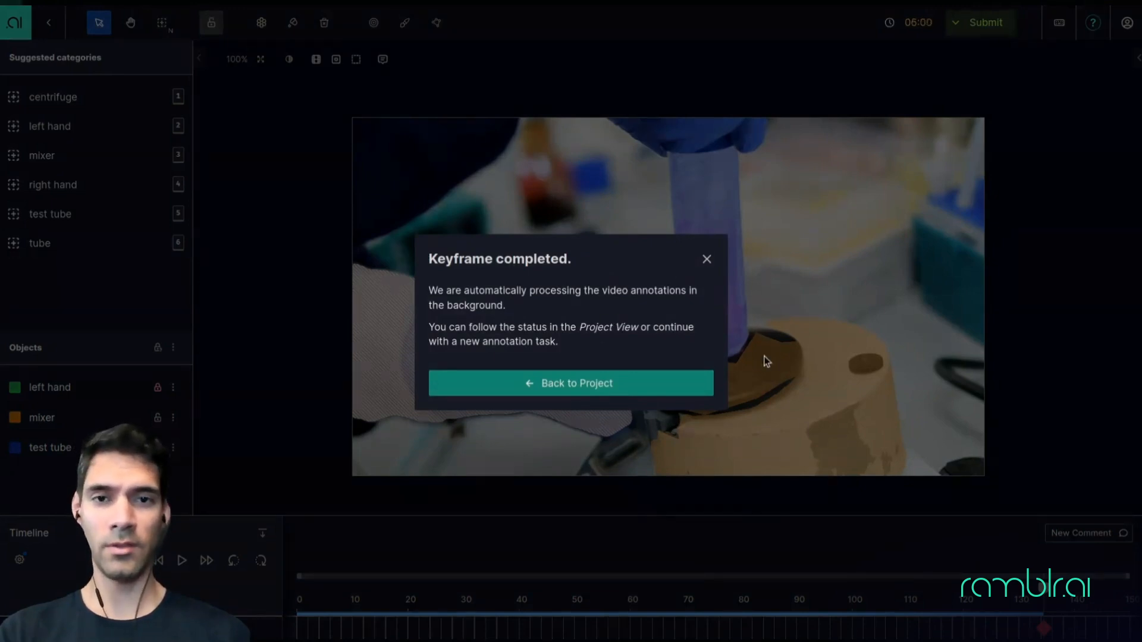
left_click(587, 389)
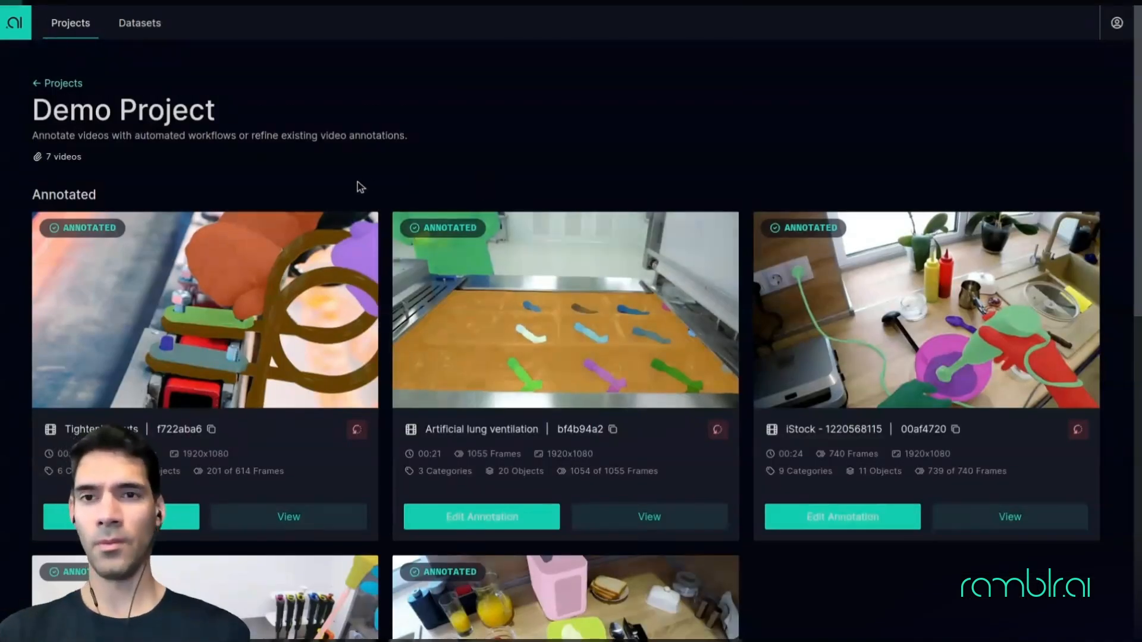
scroll(359, 186, "down", 5)
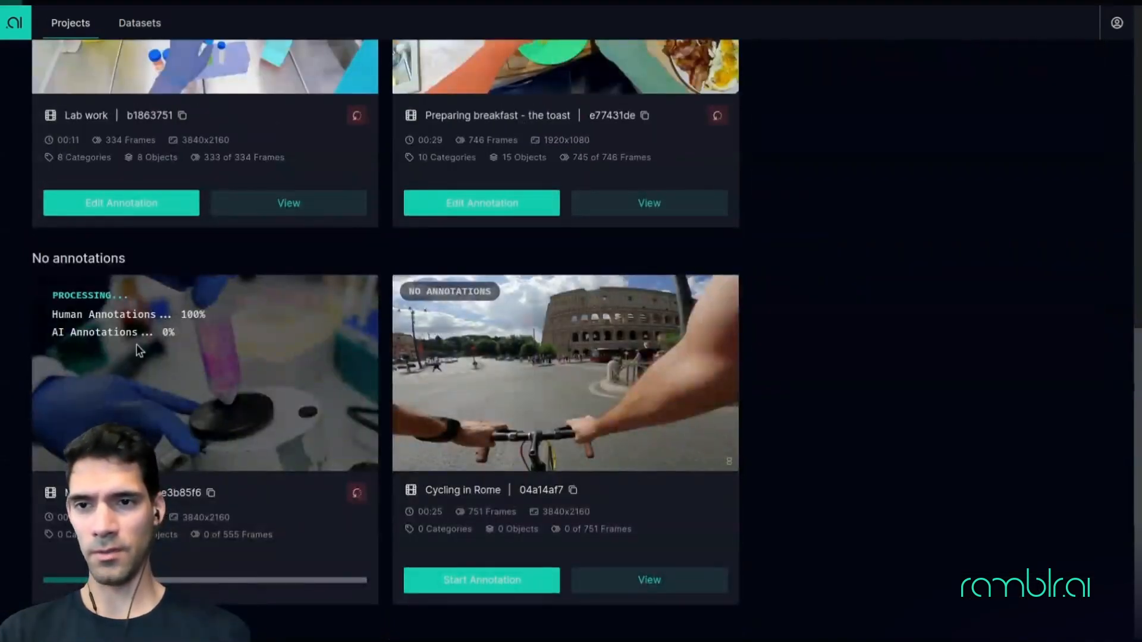